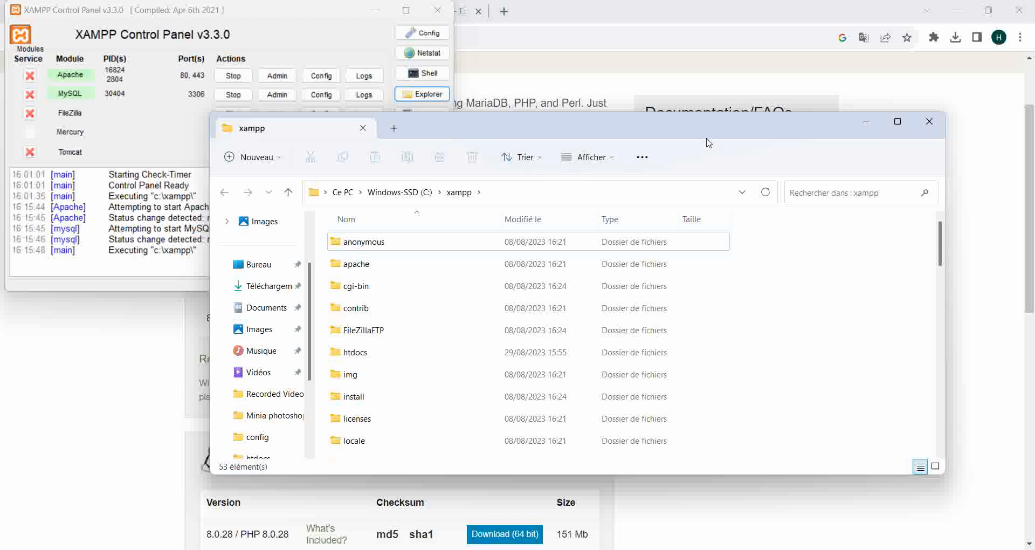
# Step: Create a new folder named presta inside the htdocs folder of the xampp directory
pyautogui.scroll(-1, 492, 330)
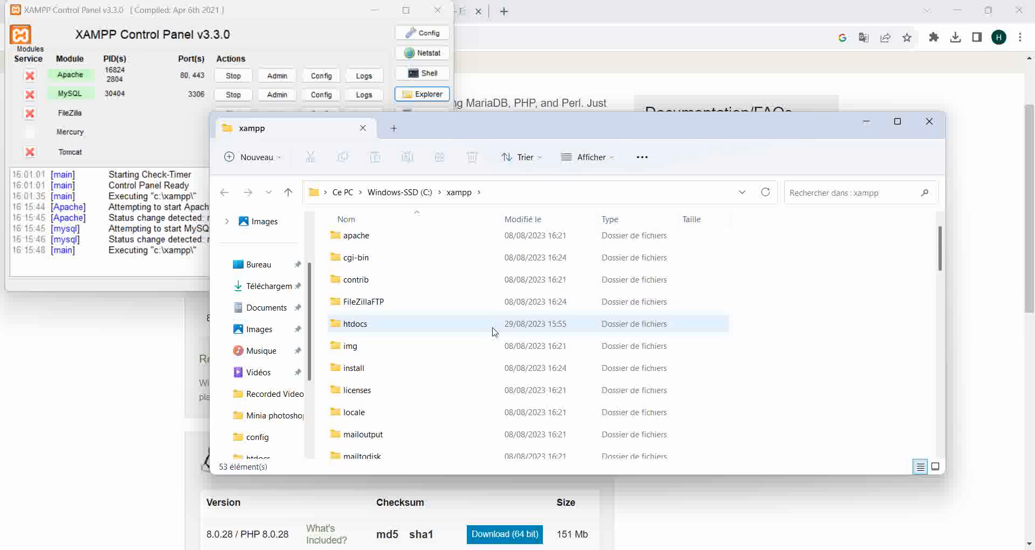
pyautogui.doubleClick(431, 323)
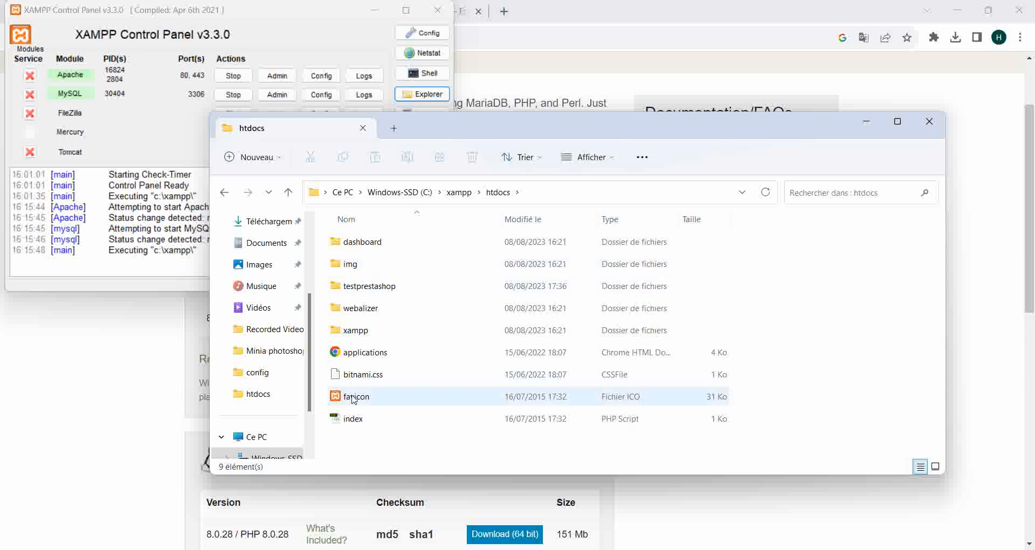
pyautogui.rightClick(364, 457)
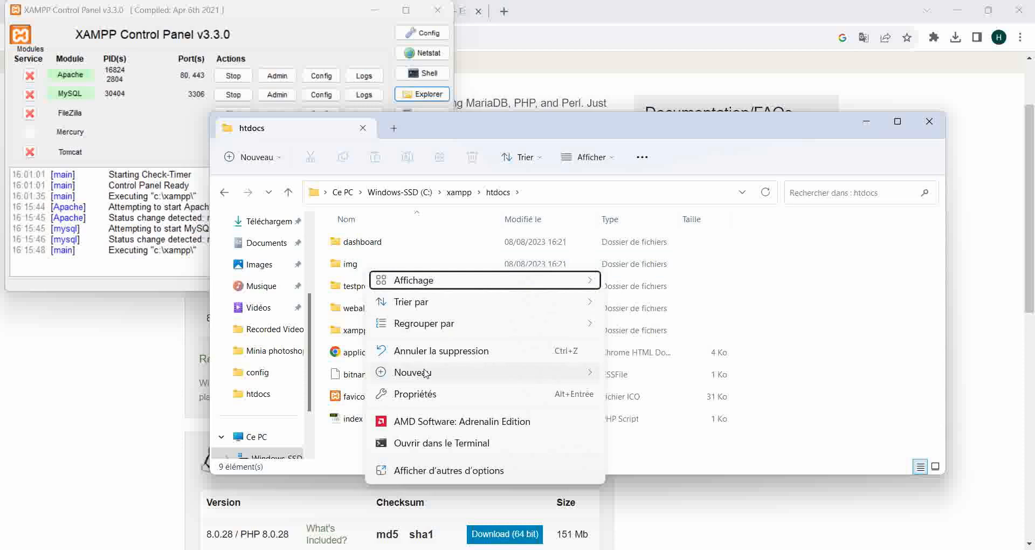
pyautogui.moveTo(426, 373)
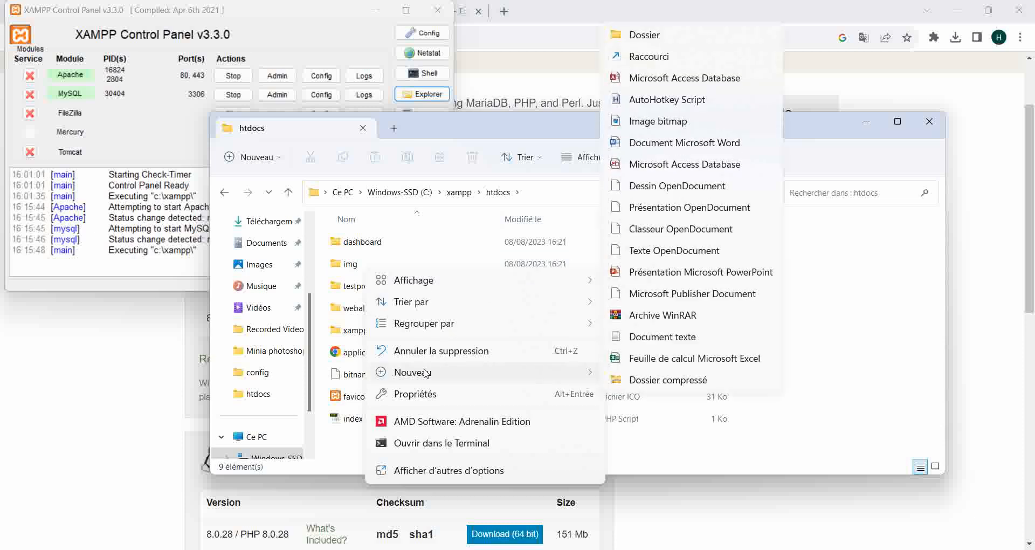
pyautogui.click(678, 42)
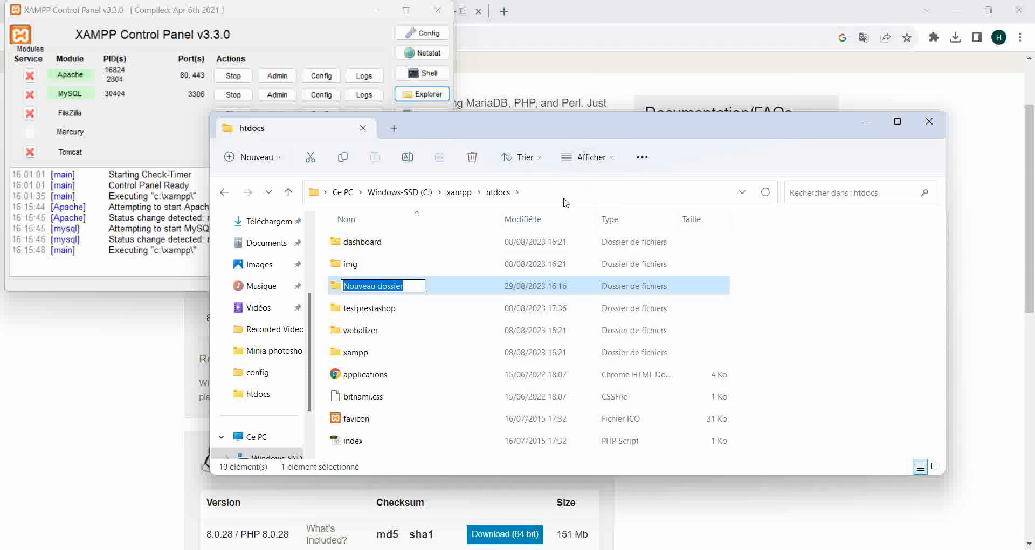
pyautogui.write('presta')
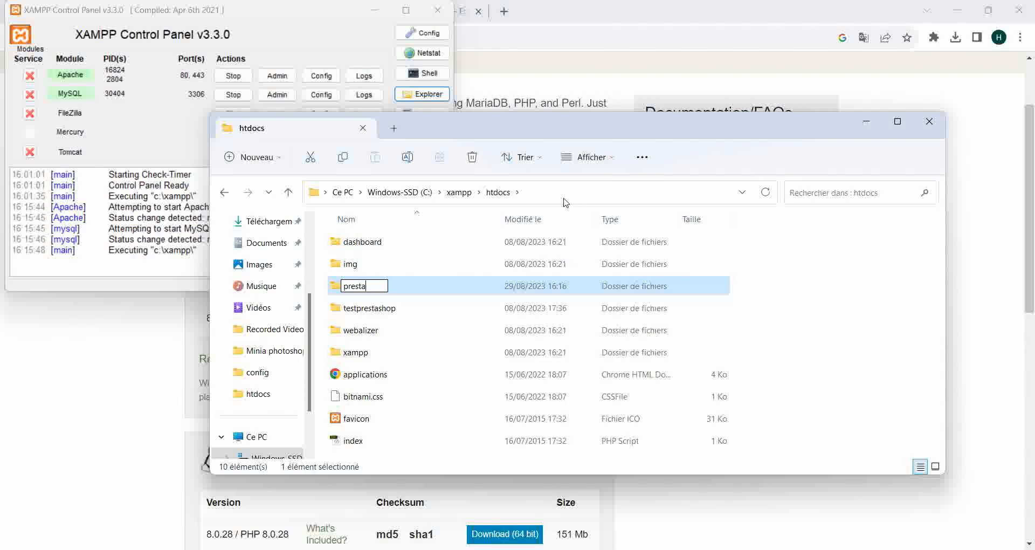
pyautogui.click(782, 270)
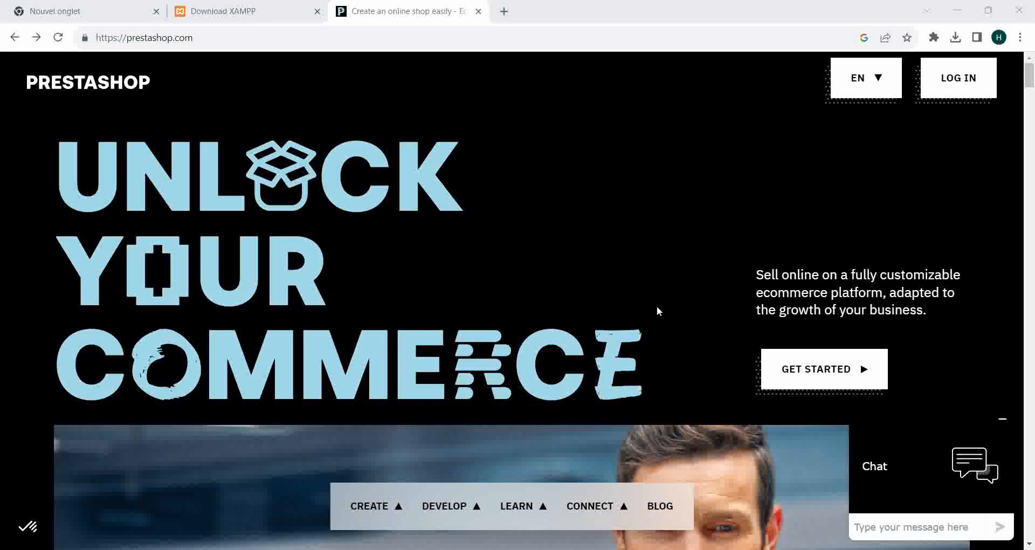
# Step: Download PrestaShop Edition Basic from the PrestaShop website, submitting the download form with the prefilled email and Freelance profile
pyautogui.click(803, 381)
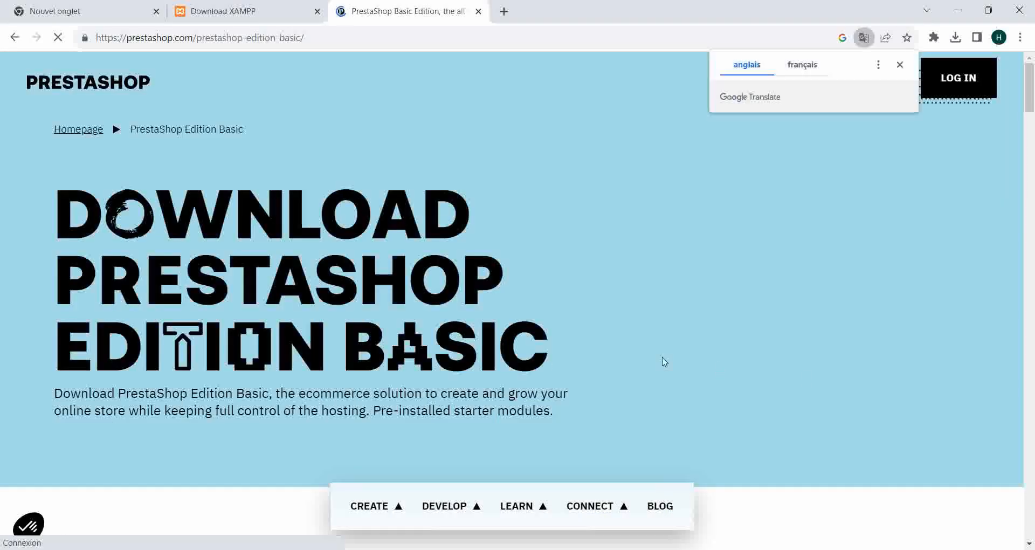
pyautogui.scroll(-9, 598, 371)
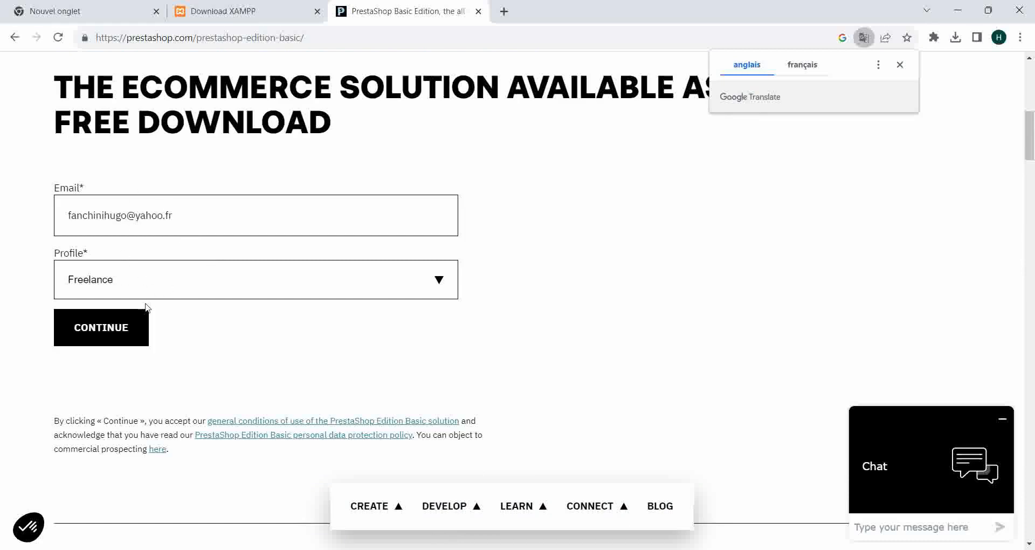
pyautogui.click(127, 328)
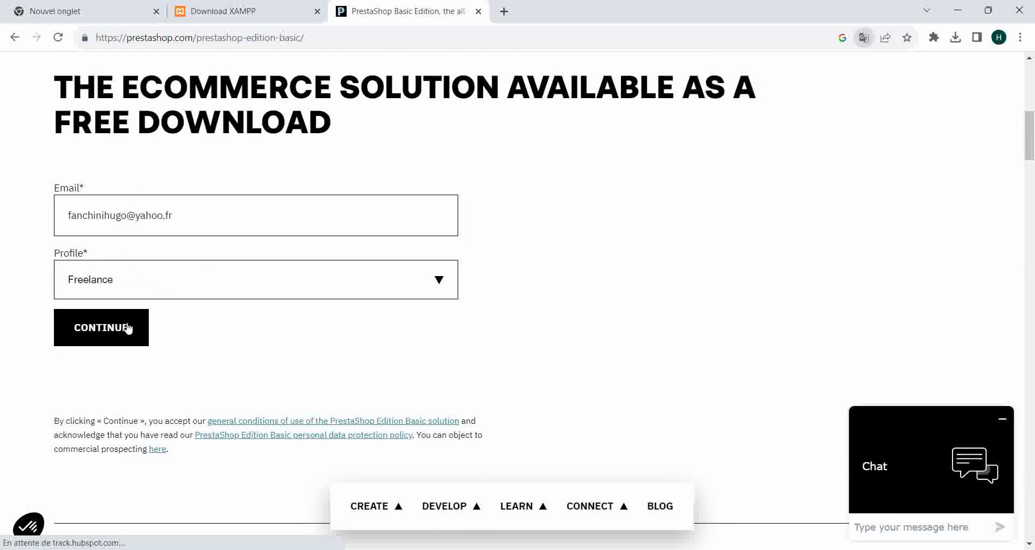
# Step: Locate the downloaded prestashop_edition_basic_version_8.1.0 (1) archive in its folder and open its inner prestashop.zip in WinRAR, dismissing the licence reminders
pyautogui.click(955, 37)
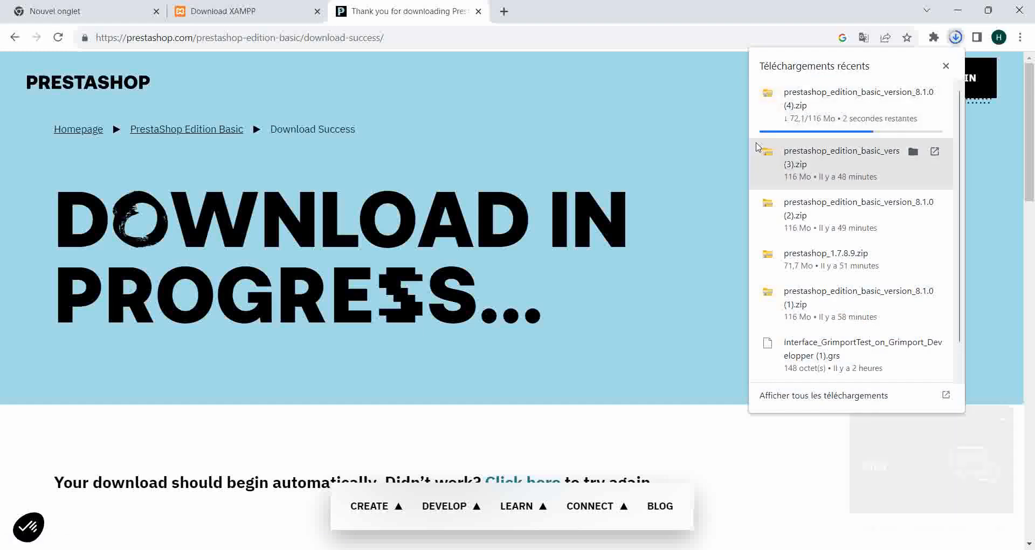
pyautogui.click(912, 146)
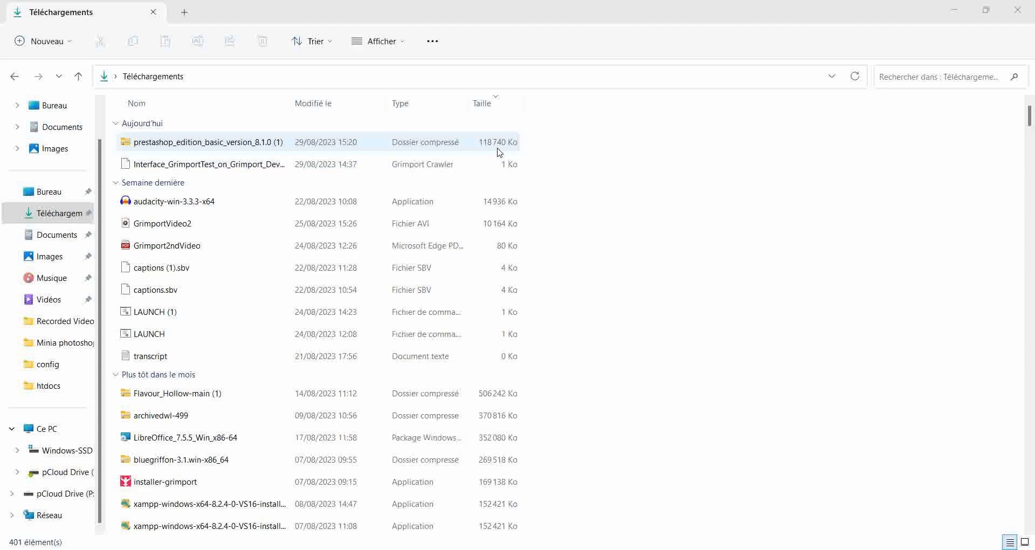
pyautogui.rightClick(422, 148)
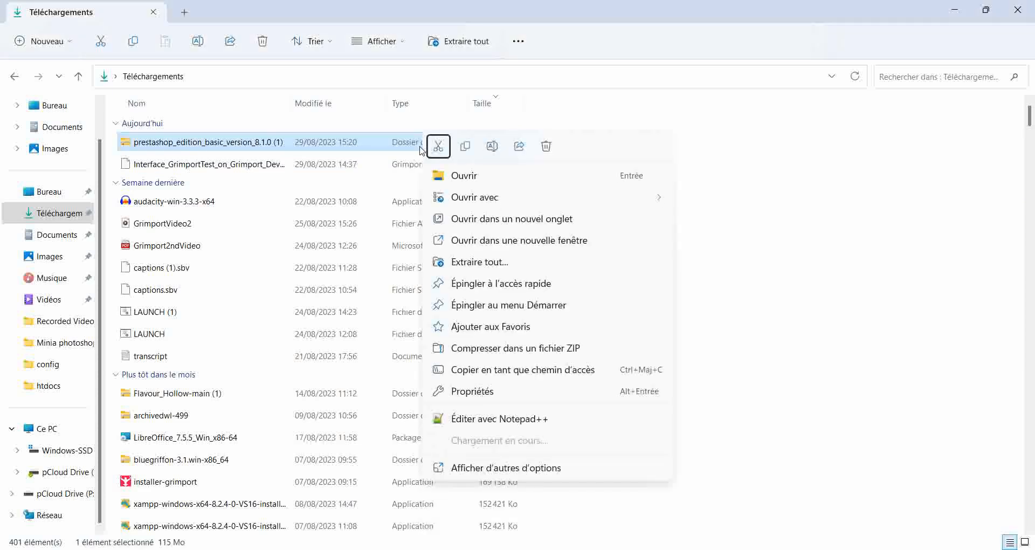
pyautogui.moveTo(570, 439)
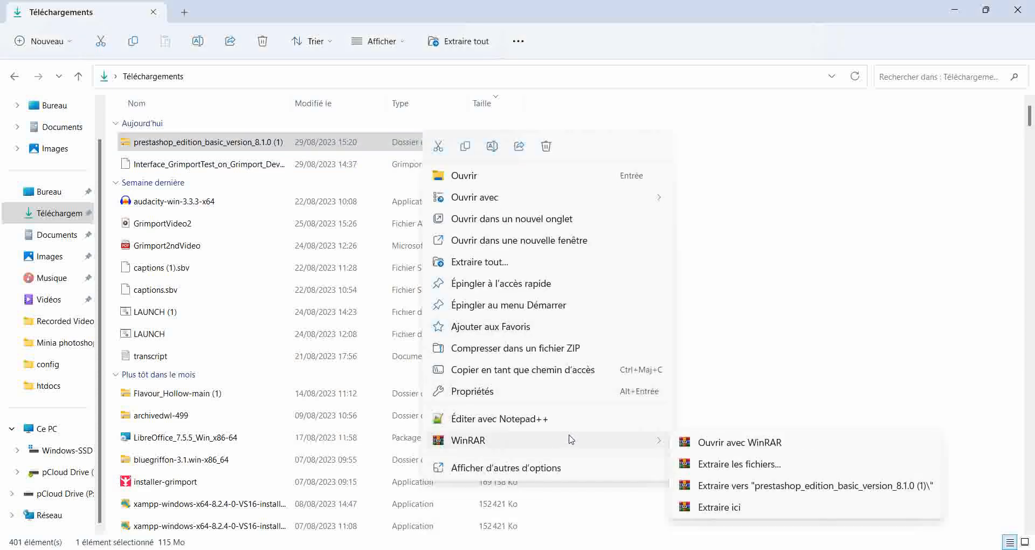
pyautogui.click(709, 448)
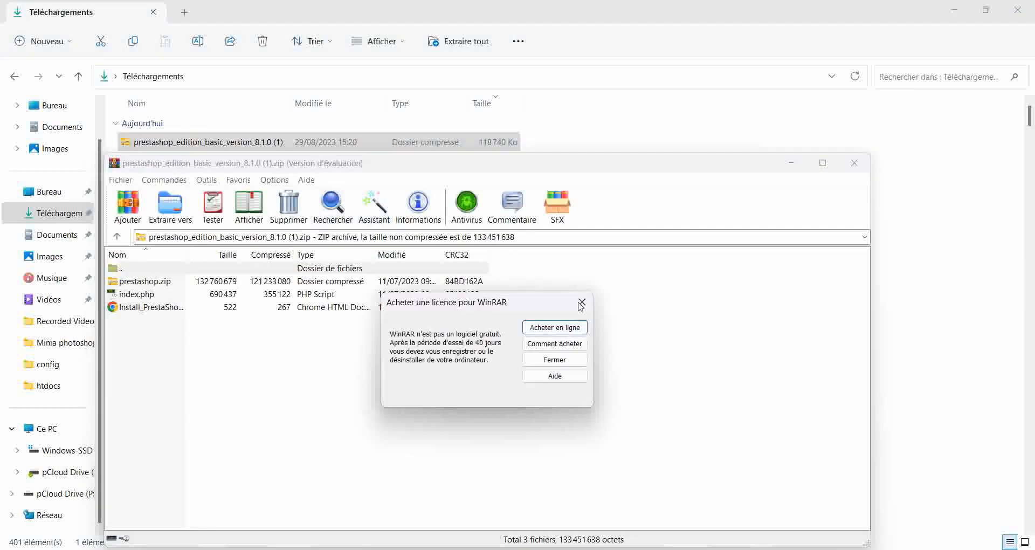
pyautogui.click(591, 311)
pyautogui.doubleClick(467, 282)
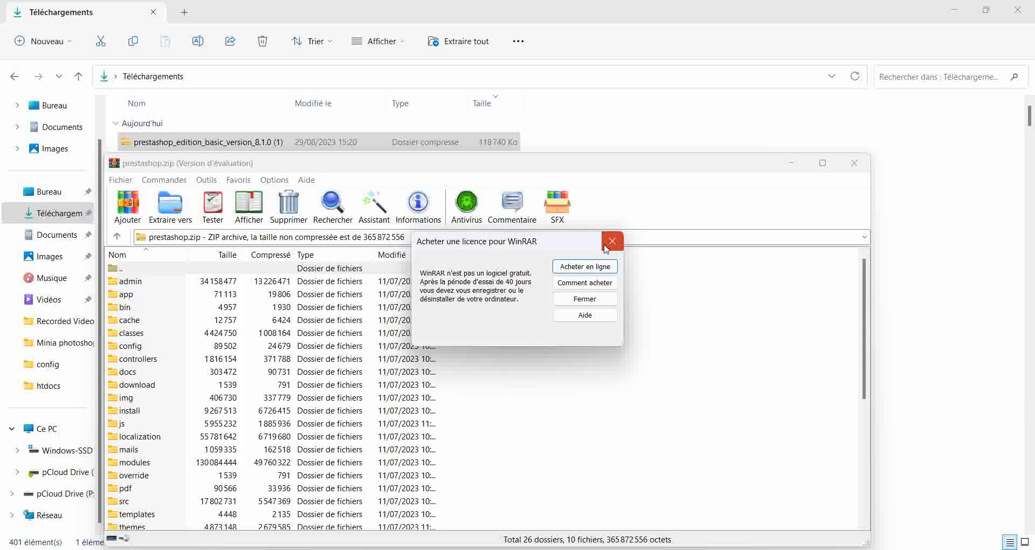
pyautogui.click(612, 238)
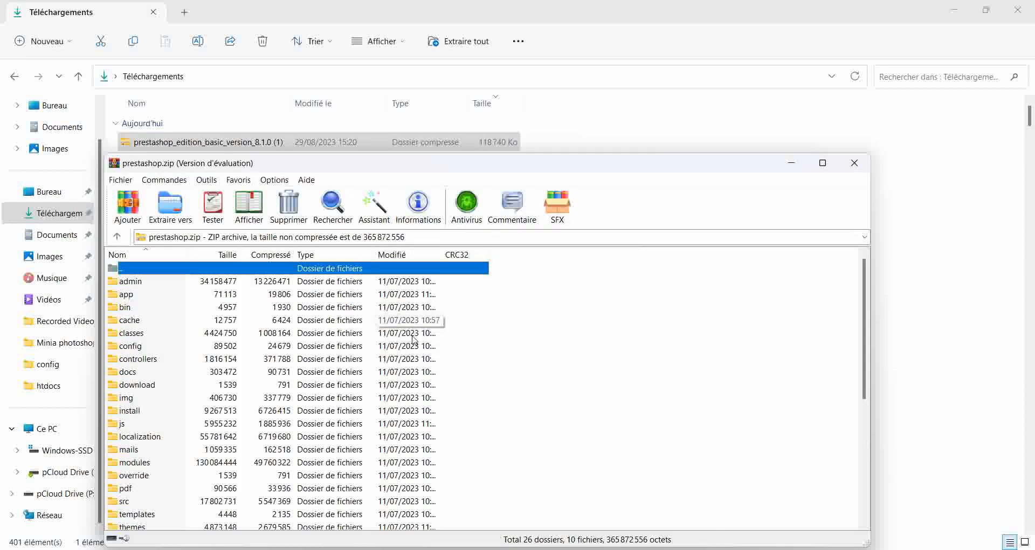
# Step: Extract all files and folders of prestashop.zip to C:\xampp\htdocs\presta
pyautogui.scroll(-6, 445, 356)
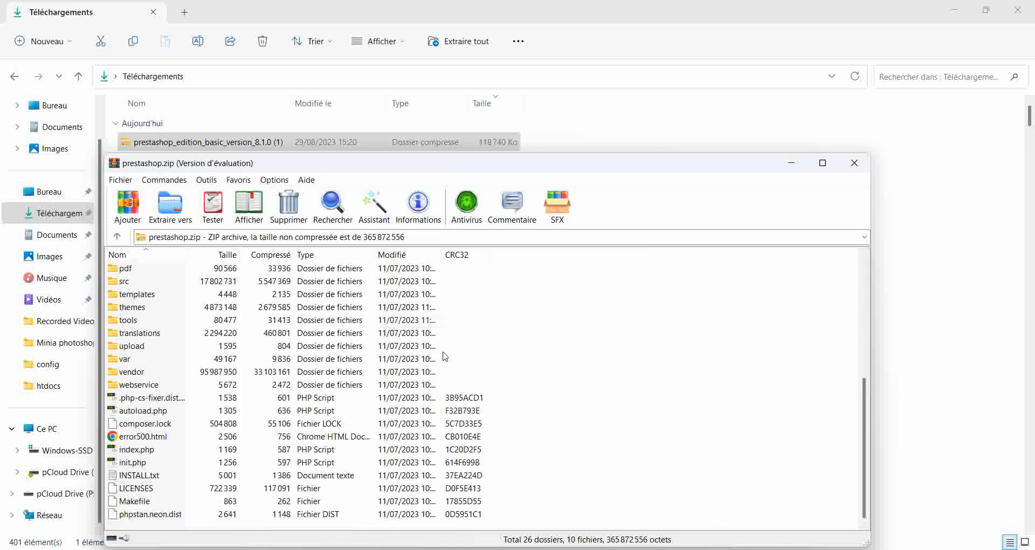
pyautogui.hotkey('ctrl', 'a')
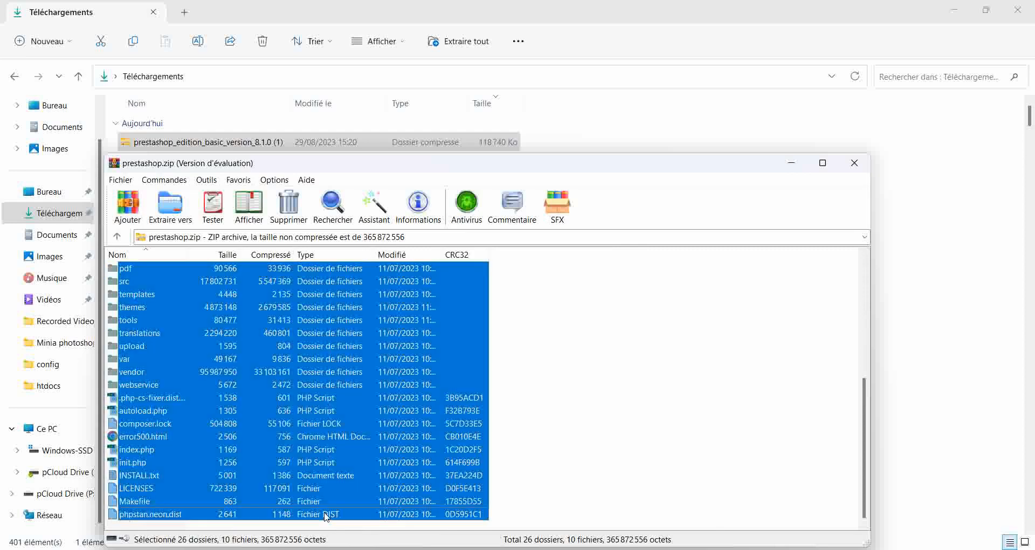
pyautogui.click(169, 213)
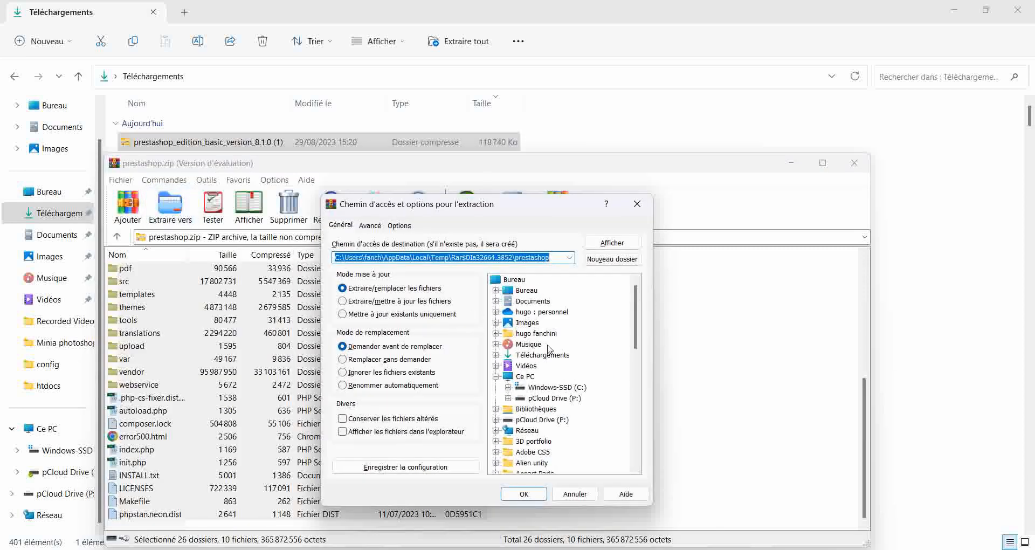
pyautogui.scroll(-1, 555, 366)
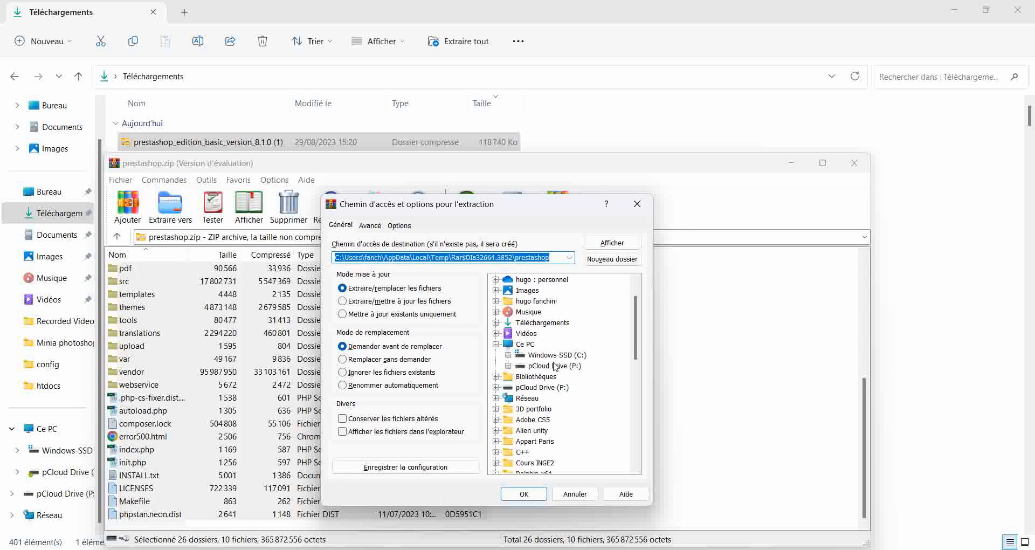
pyautogui.click(508, 354)
pyautogui.scroll(-1, 570, 411)
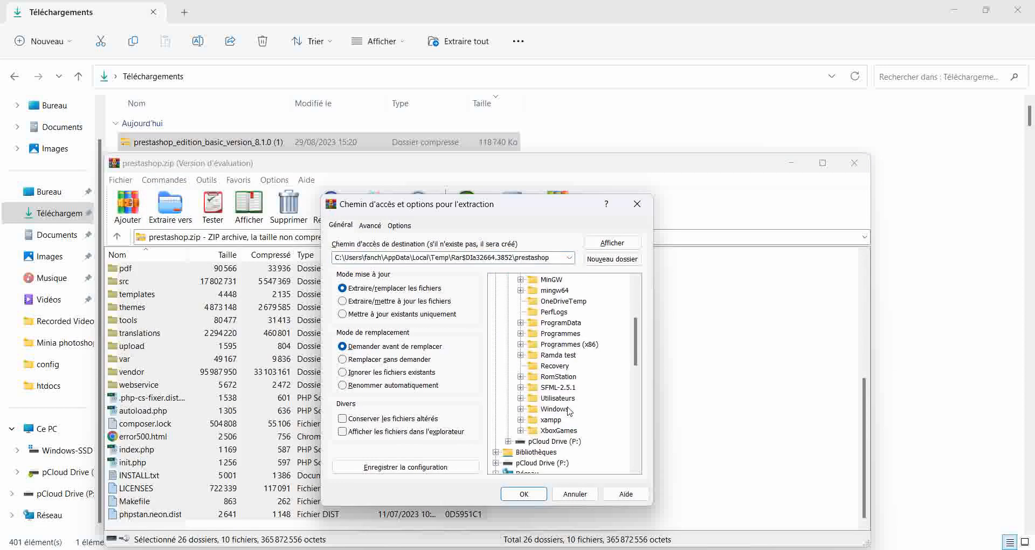
pyautogui.click(521, 419)
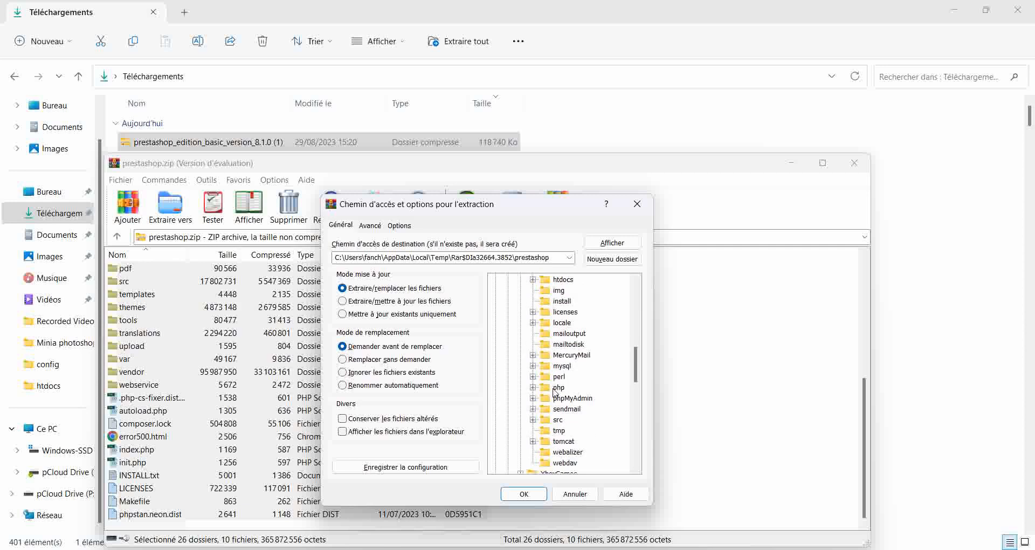
pyautogui.scroll(-1, 544, 375)
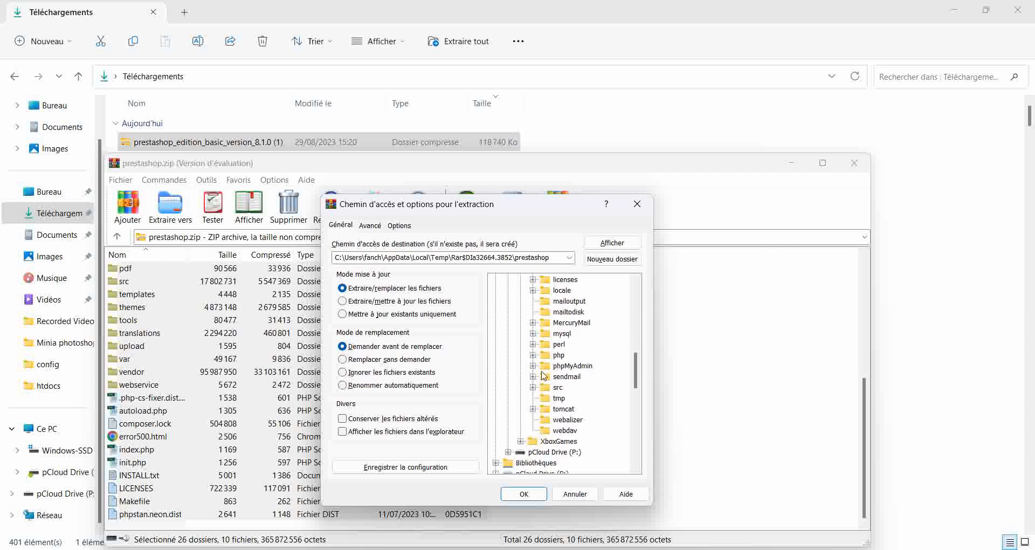
pyautogui.scroll(1, 544, 375)
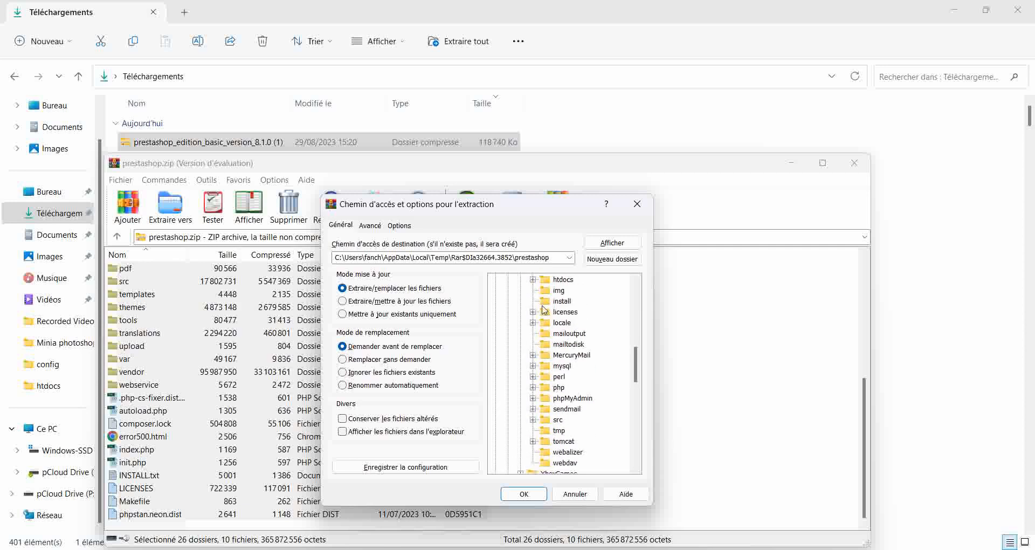
pyautogui.click(532, 279)
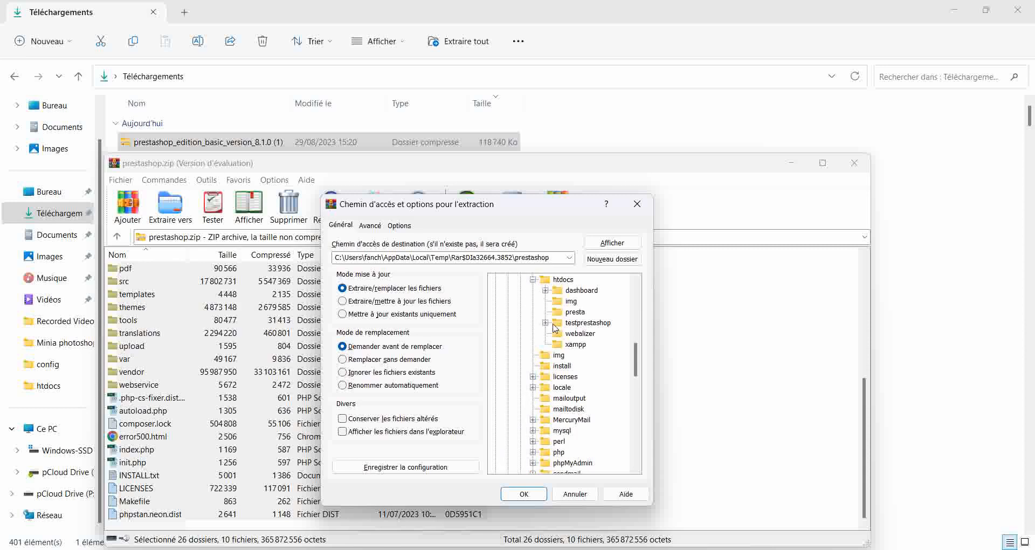
pyautogui.click(566, 313)
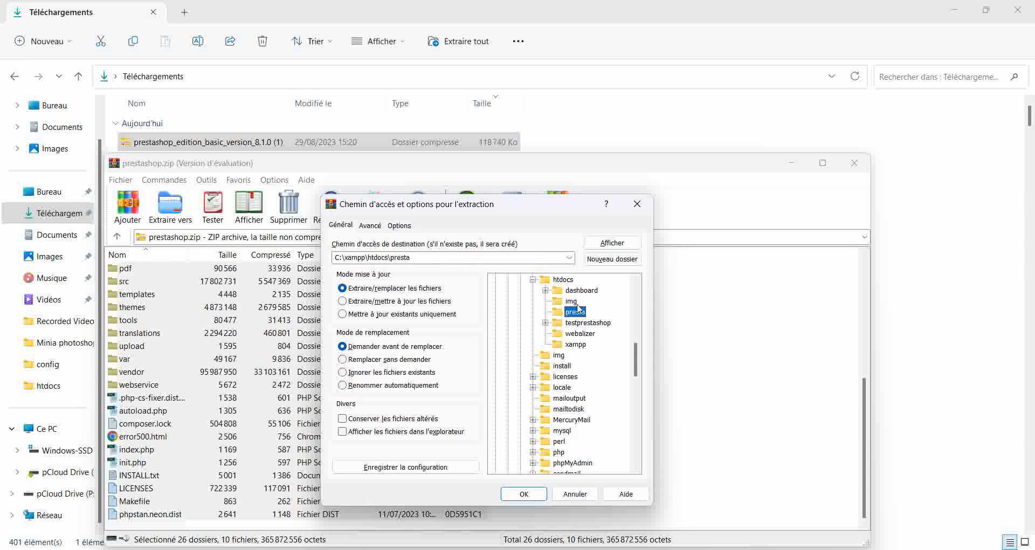
pyautogui.click(523, 494)
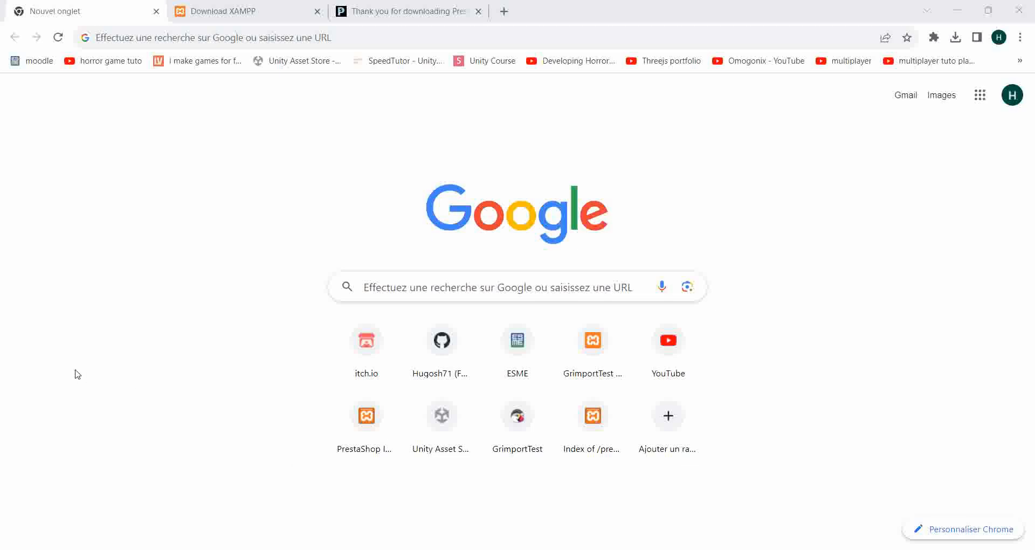
# Step: Switch to Chrome and load localhost/presta to start the PrestaShop Installation Assistant
pyautogui.click(226, 37)
pyautogui.write('lc')
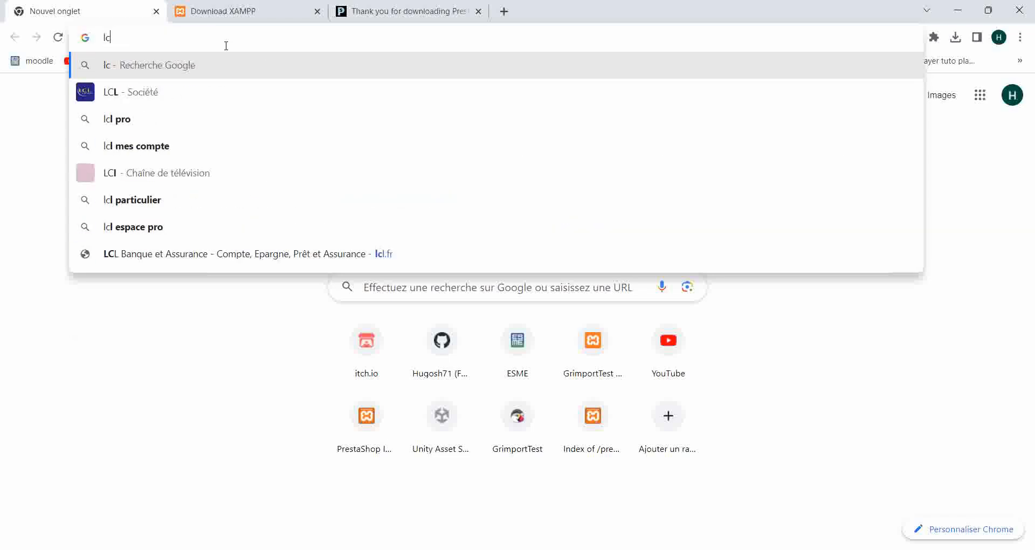
pyautogui.press('BackSpace')
pyautogui.write('ocalhi')
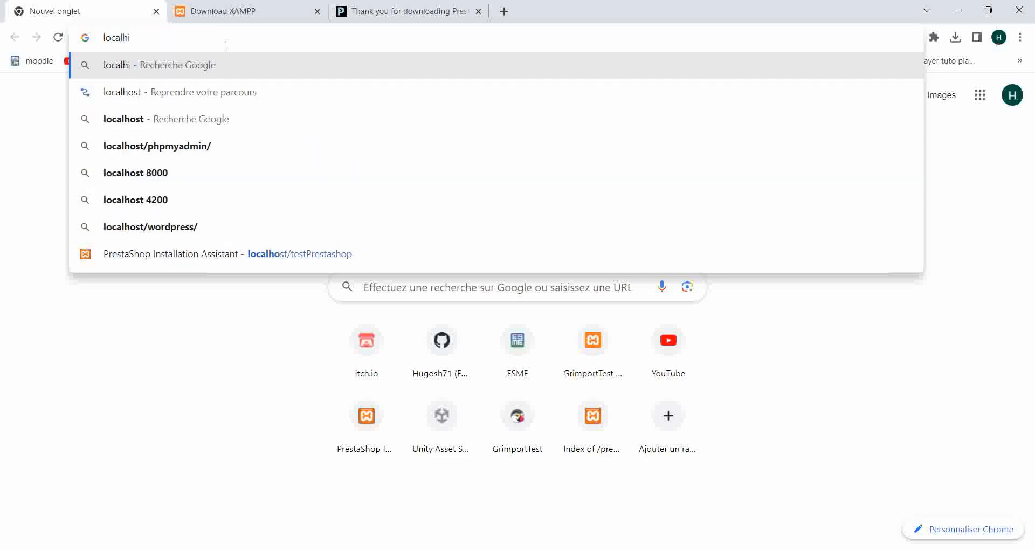
pyautogui.press('BackSpace')
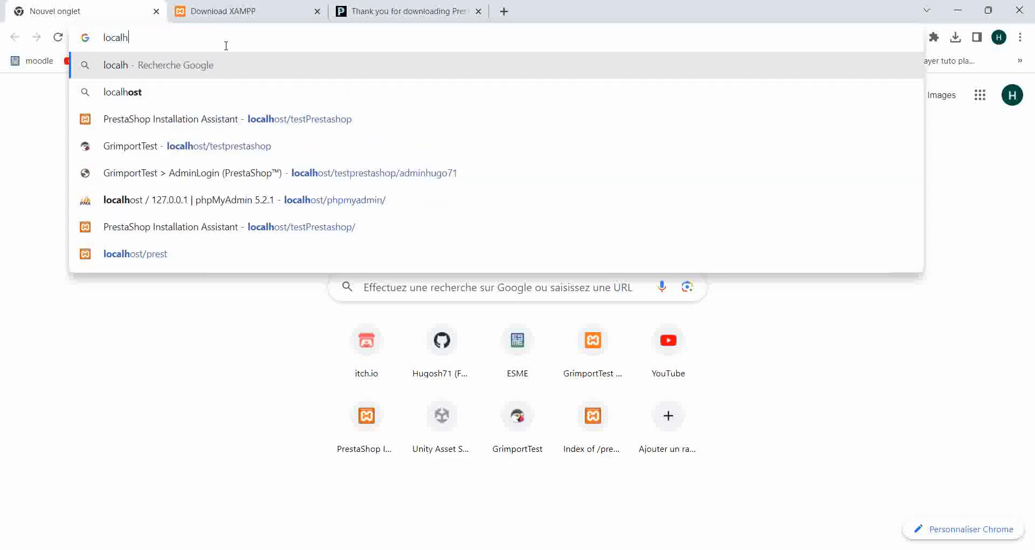
pyautogui.write('ost/')
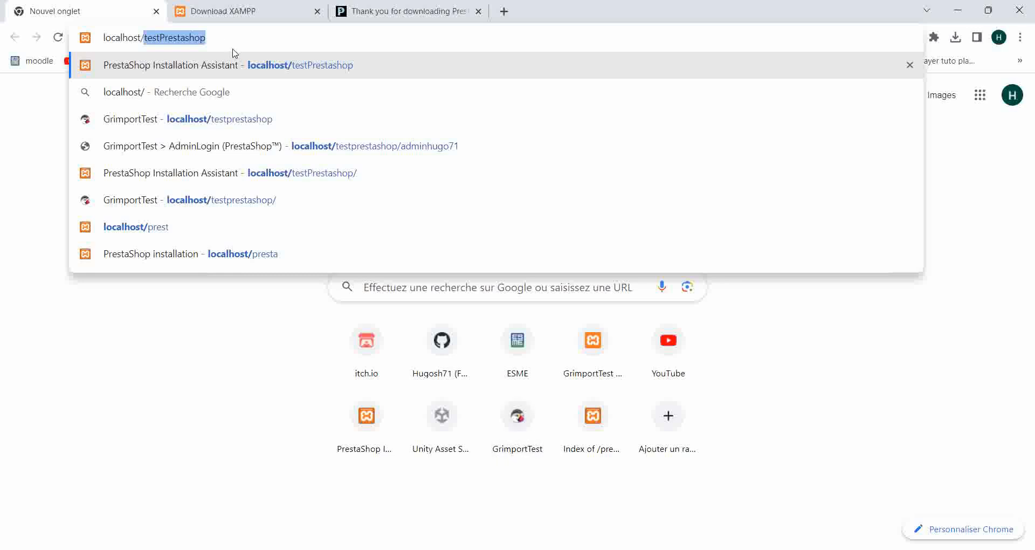
pyautogui.write('pre')
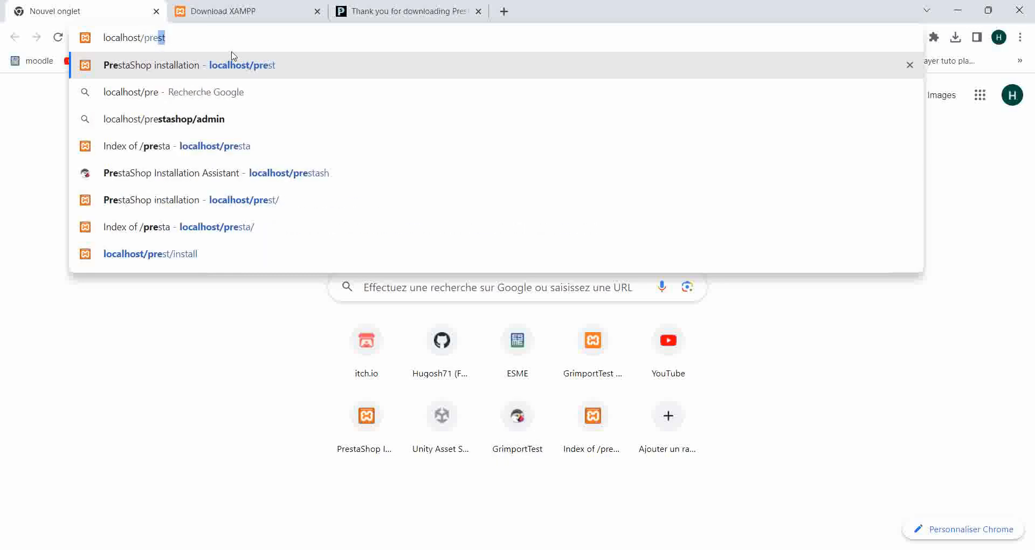
pyautogui.write('sta')
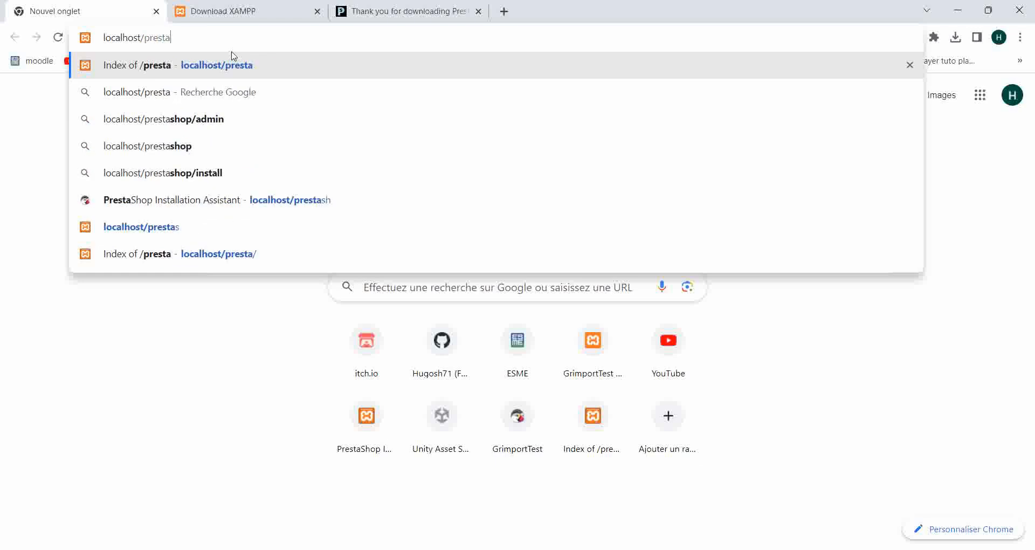
pyautogui.press('Return')
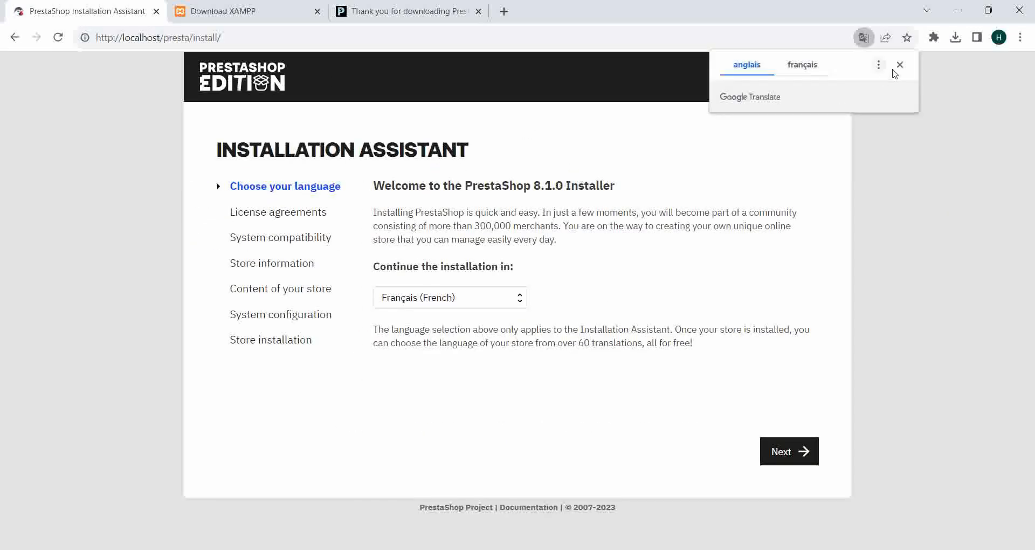
# Step: Continue the installation in English and agree to the license terms to reach the system compatibility check
pyautogui.click(899, 65)
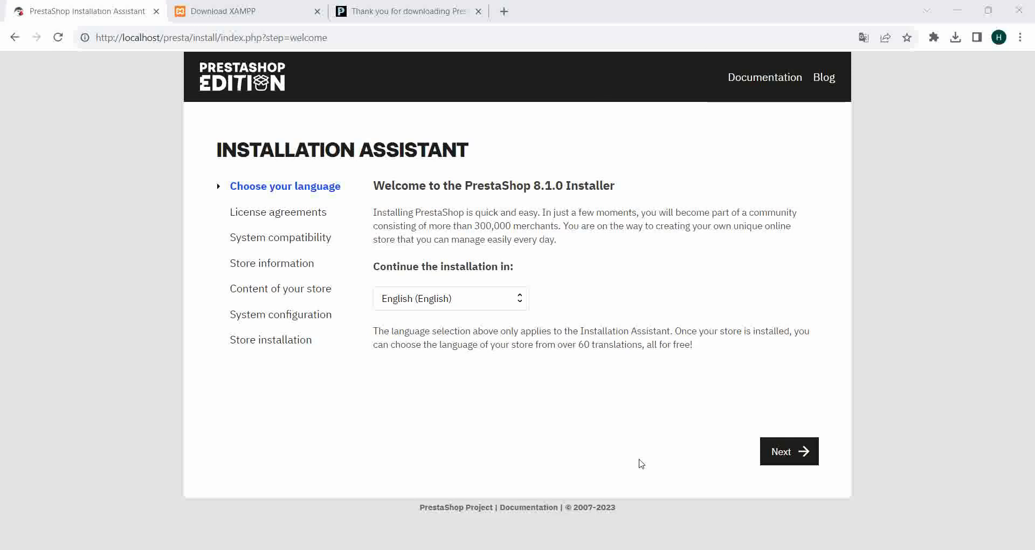
pyautogui.click(778, 468)
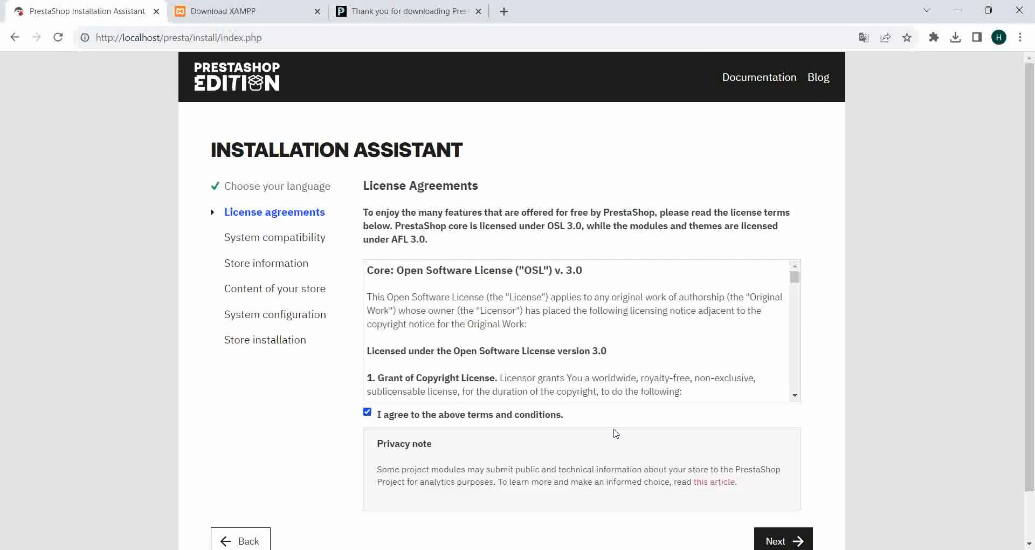
pyautogui.click(785, 541)
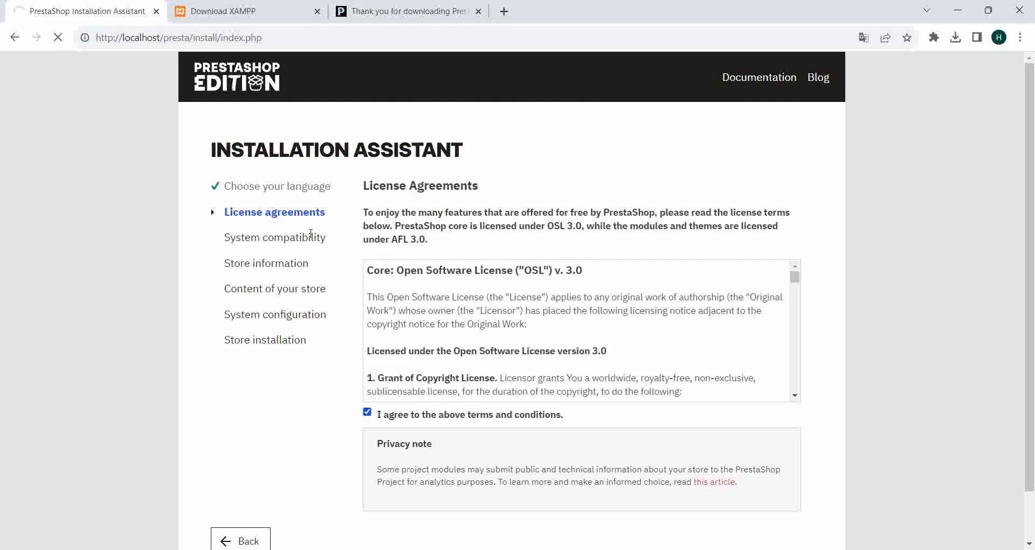
pyautogui.click(279, 235)
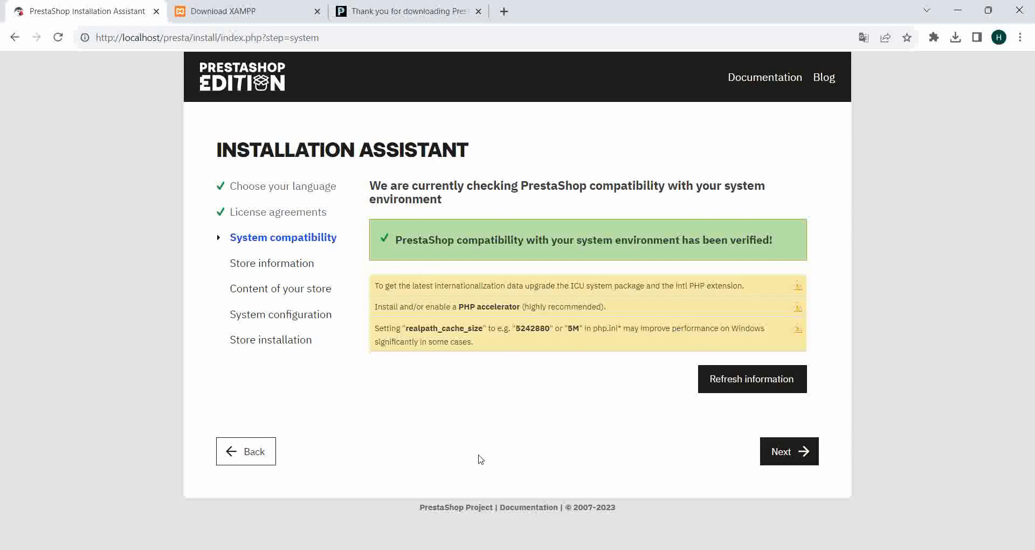
# Step: Switch to XAMPP Control Panel, open Apache's PHP (php.ini) configuration file and search it for intl
pyautogui.click(453, 549)
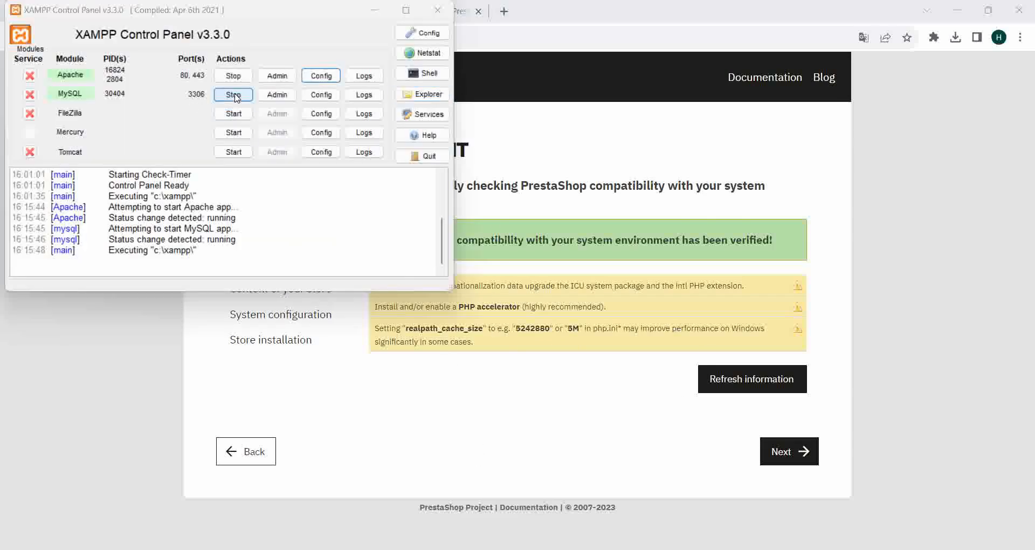
pyautogui.click(316, 77)
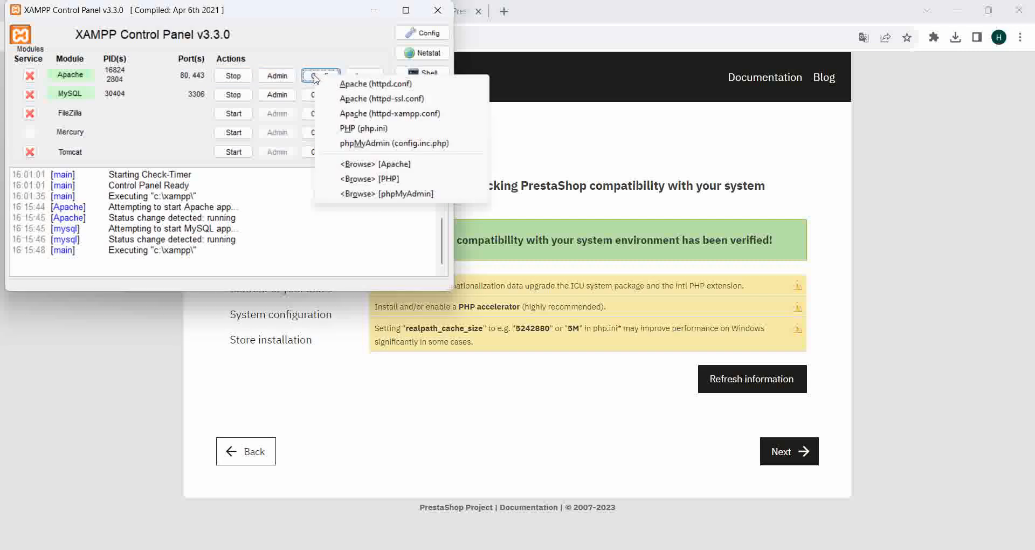
pyautogui.click(381, 130)
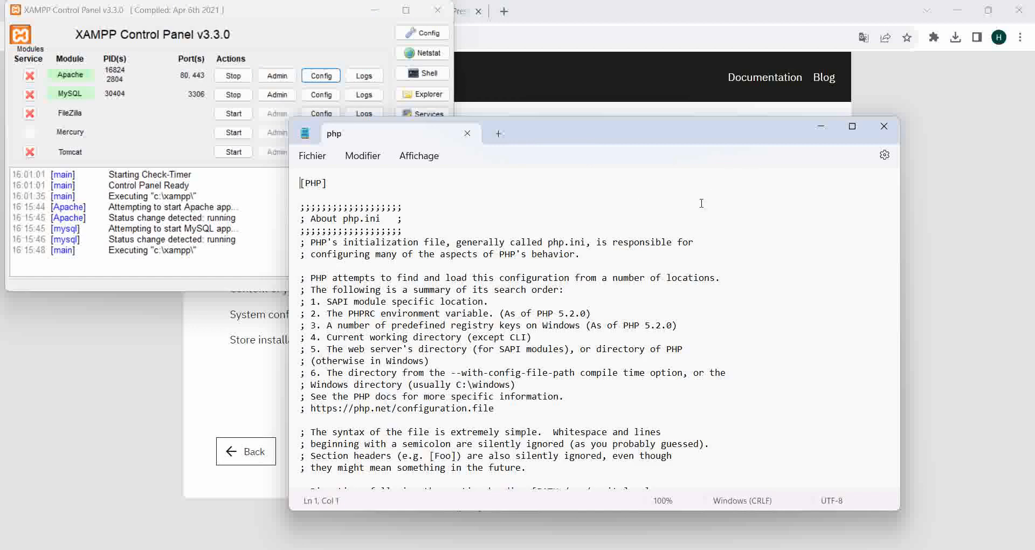
pyautogui.hotkey('ctrl', 'f')
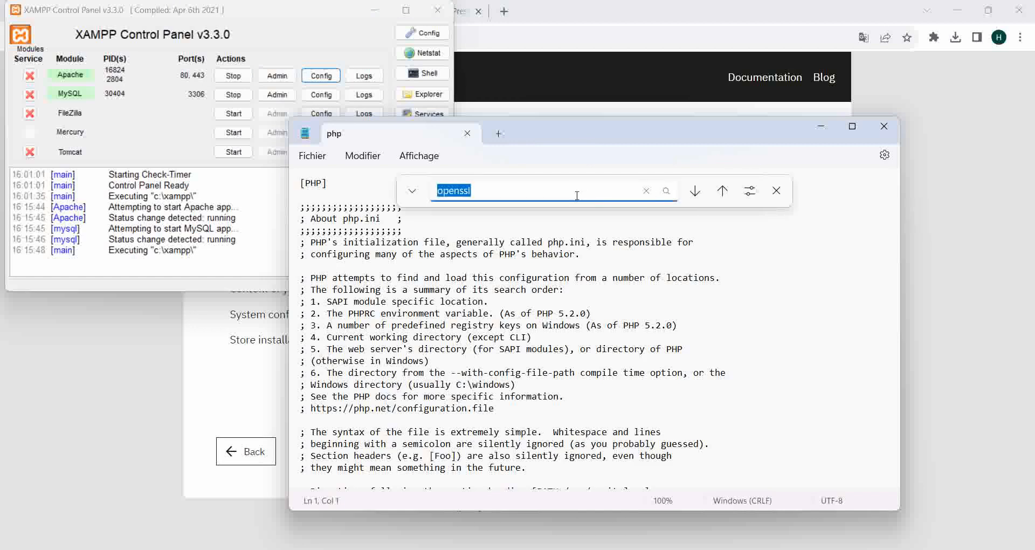
pyautogui.write('intl')
pyautogui.press('Return')
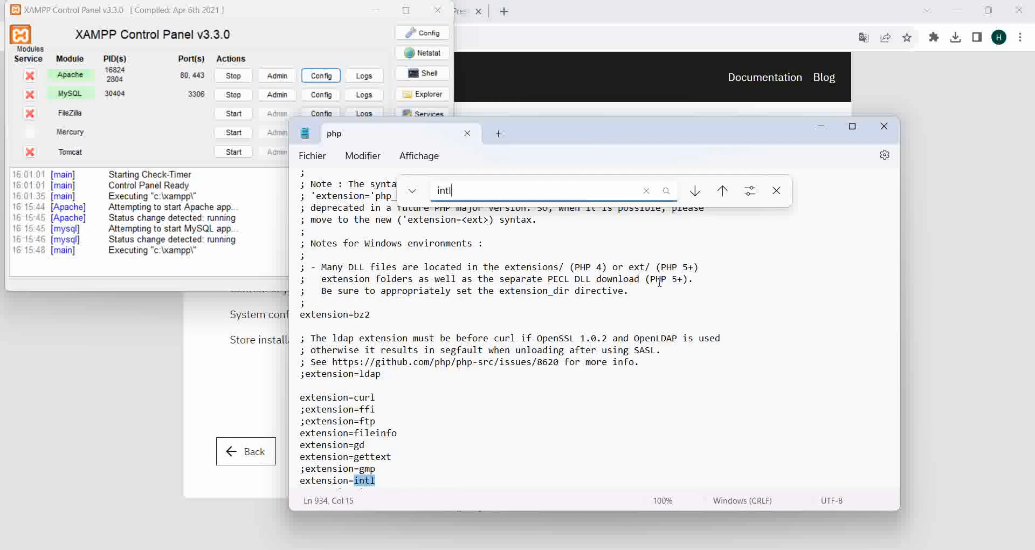
# Step: Check whether the extension=intl line in php.ini has a leading semicolon, and return to the installer in Chrome
pyautogui.scroll(-3, 477, 424)
pyautogui.scroll(-1, 477, 424)
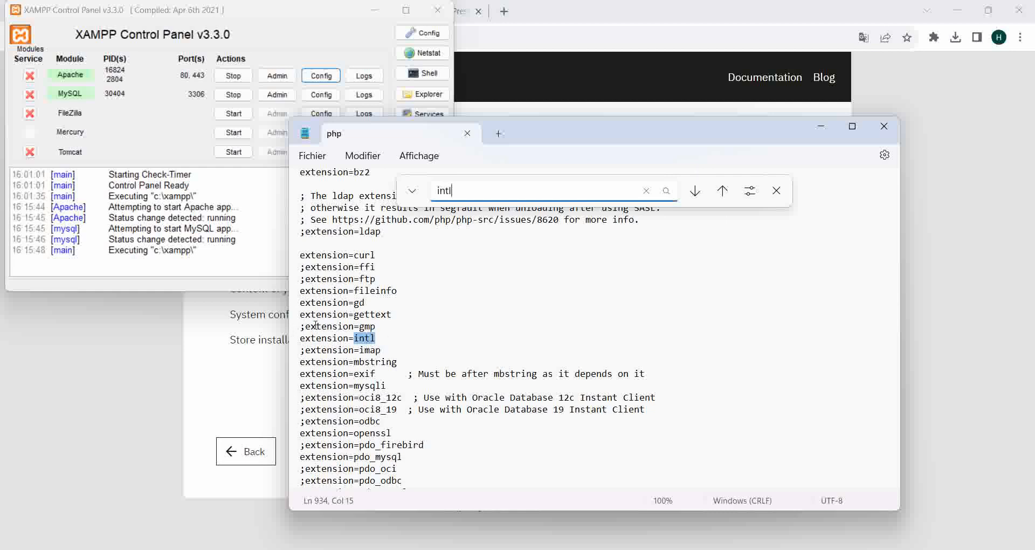
pyautogui.click(301, 338)
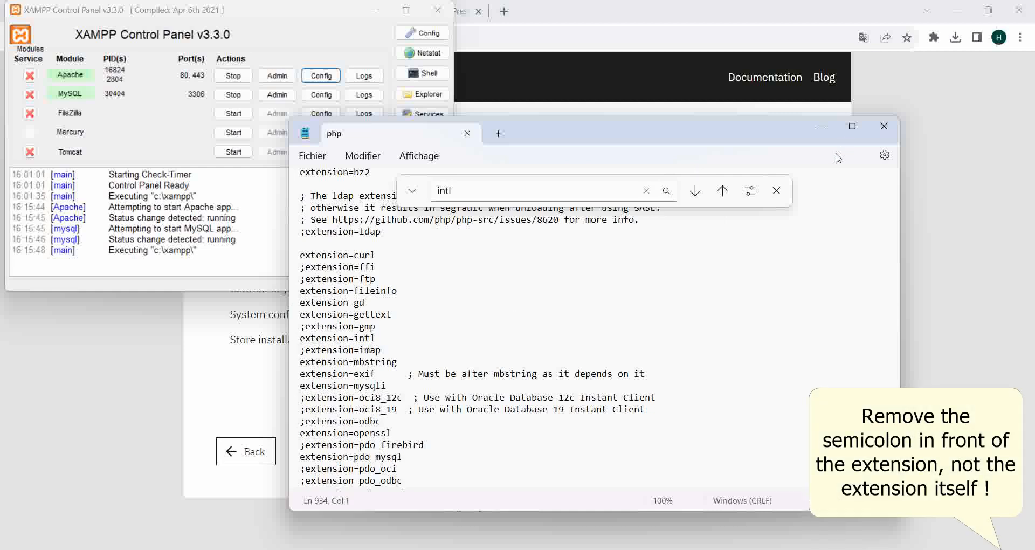
pyautogui.press('F5')
pyautogui.click(660, 548)
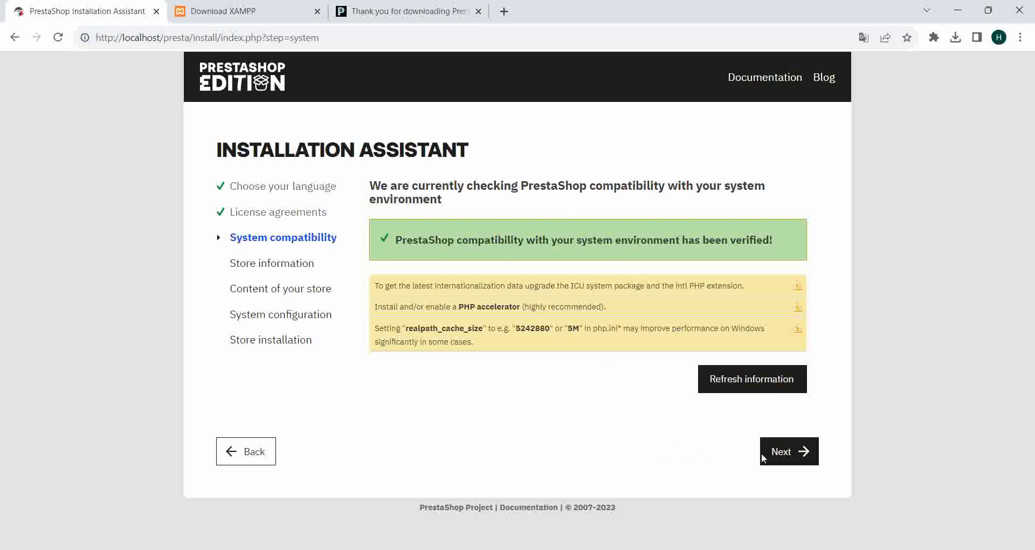
# Step: Continue to the store information, name the store presta and choose Computer Hardware and Software as its main activity
pyautogui.click(790, 458)
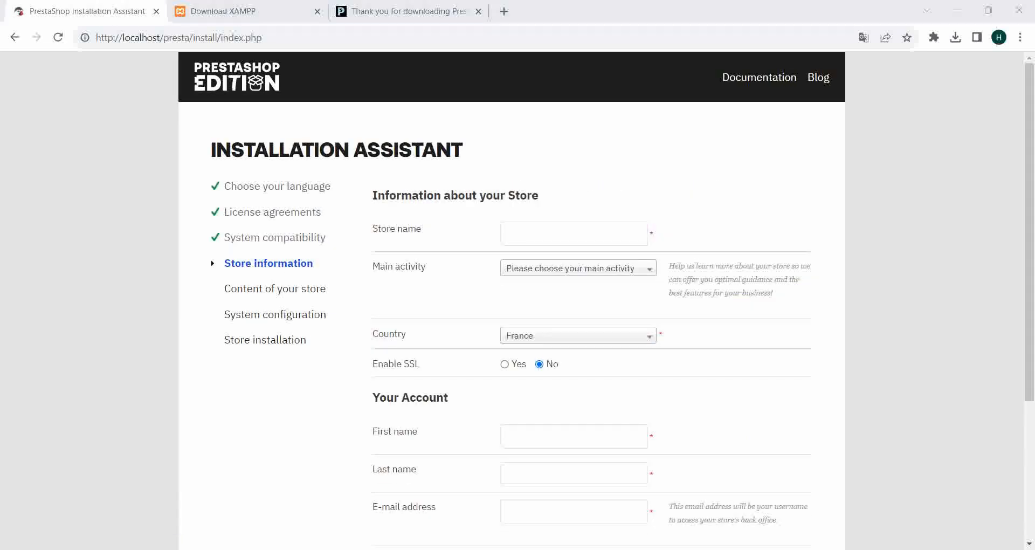
pyautogui.click(559, 240)
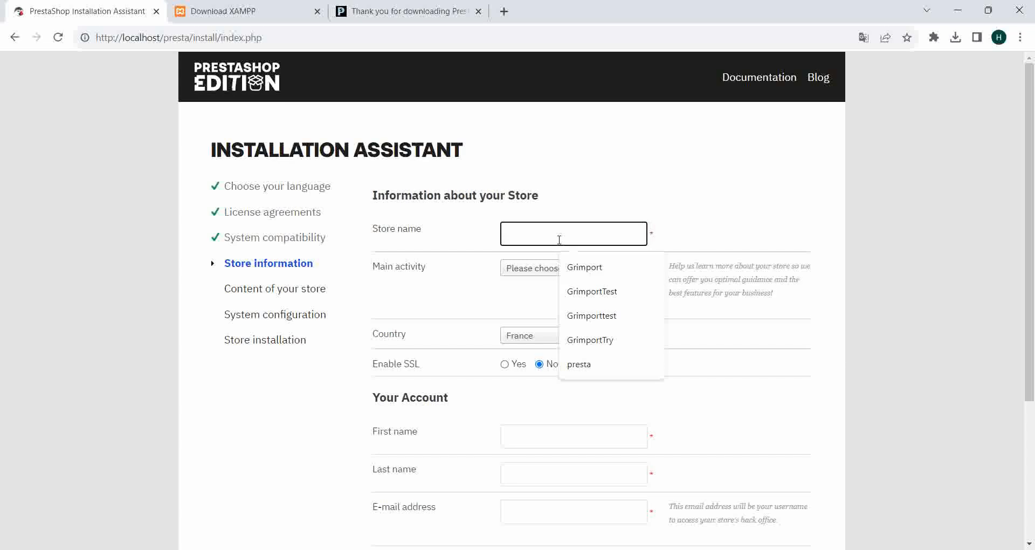
pyautogui.write('presta')
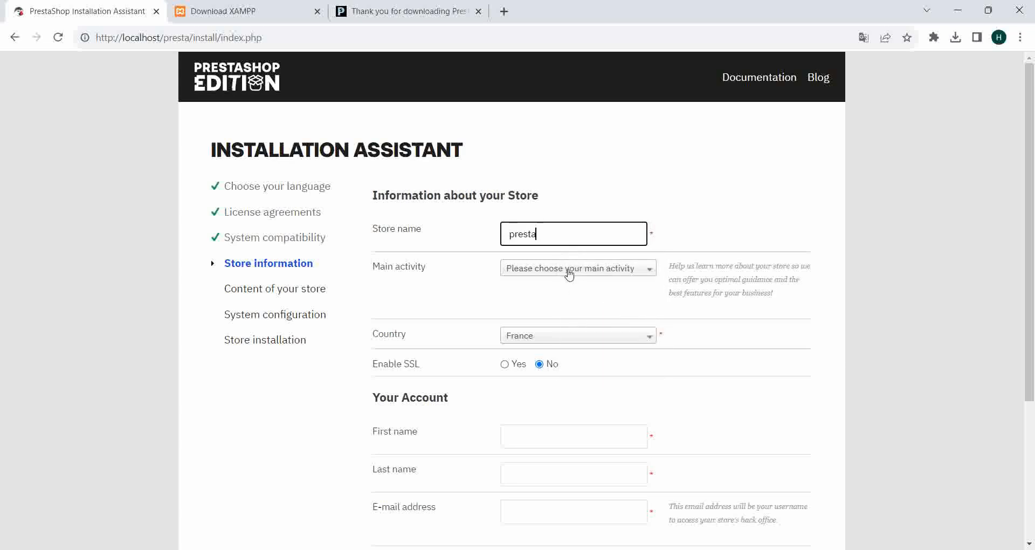
pyautogui.click(568, 269)
pyautogui.scroll(-3, 566, 437)
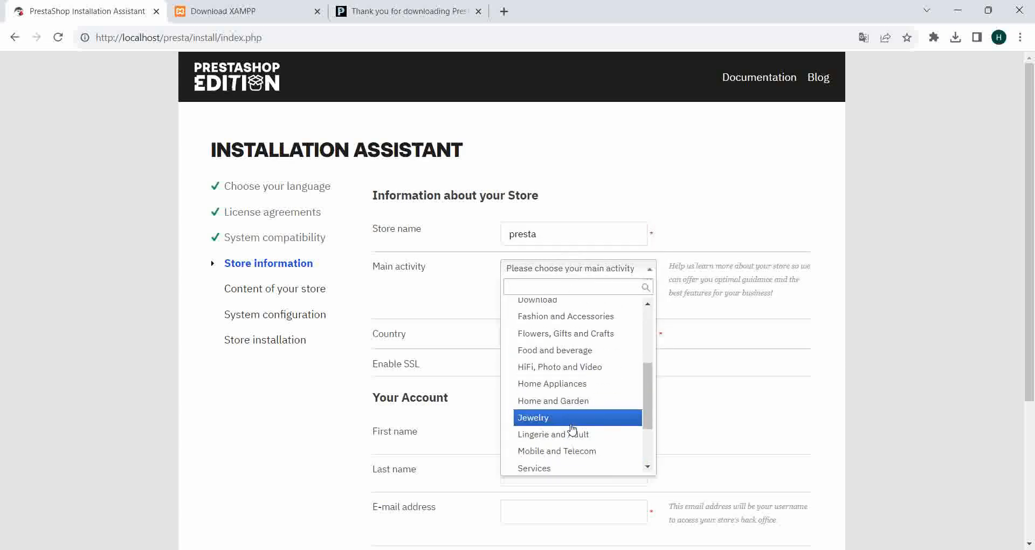
pyautogui.scroll(-2, 571, 431)
pyautogui.scroll(4, 605, 410)
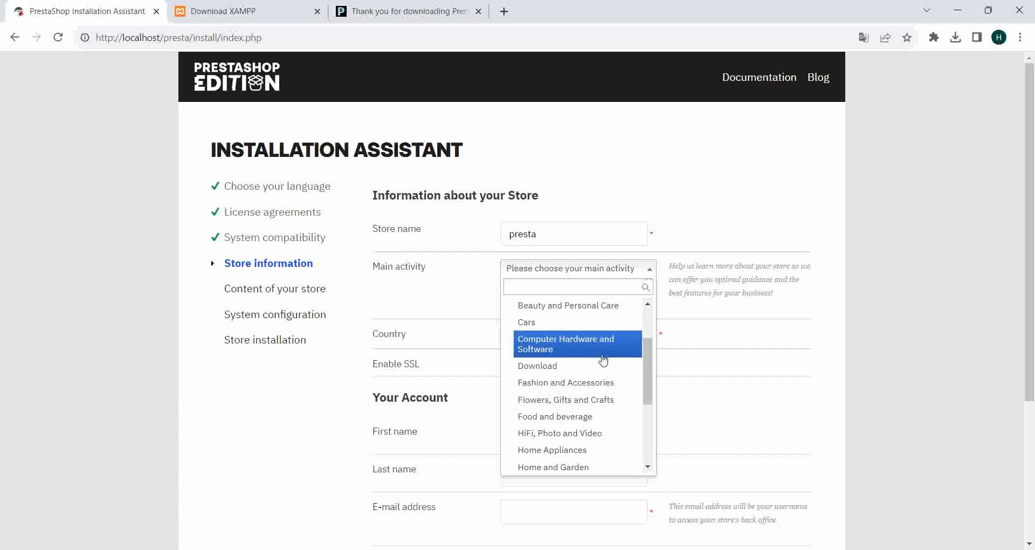
pyautogui.click(598, 350)
pyautogui.scroll(-3, 442, 275)
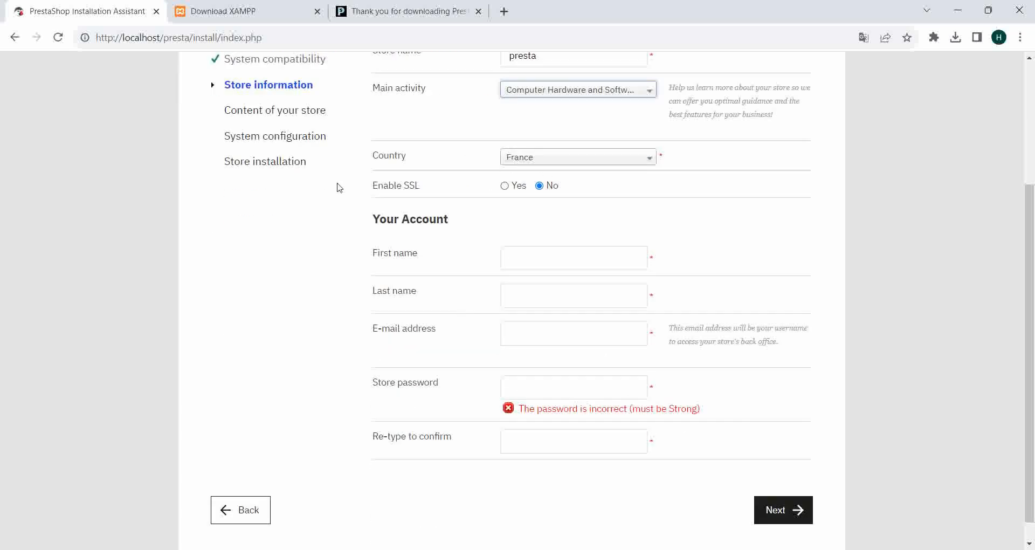
# Step: Fill in the account's first name, last name and e-mail address with the saved entries matching the store name
pyautogui.click(575, 257)
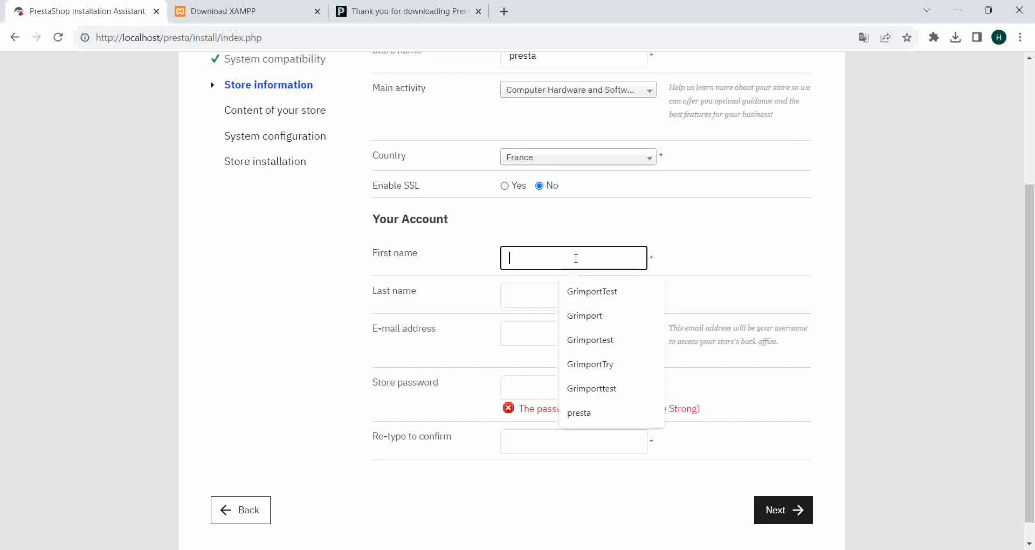
pyautogui.press('Down')
pyautogui.press('Down')
pyautogui.press('Down')
pyautogui.press('Down')
pyautogui.press('Down')
pyautogui.press('Down')
pyautogui.press('Return')
pyautogui.click(538, 303)
pyautogui.press('Down')
pyautogui.press('Down')
pyautogui.press('Down')
pyautogui.press('Down')
pyautogui.press('Down')
pyautogui.press('Return')
pyautogui.click(513, 337)
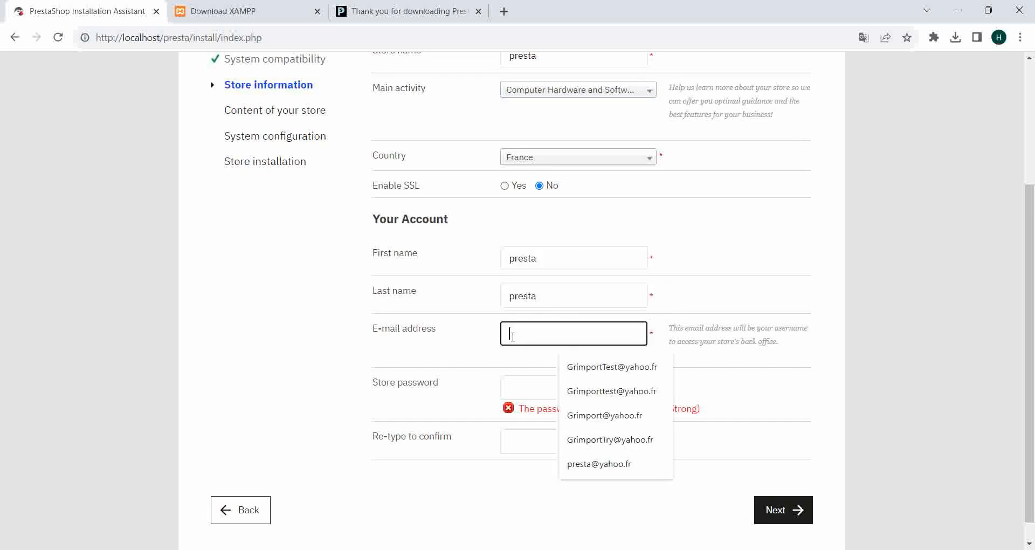
pyautogui.click(593, 464)
pyautogui.scroll(-1, 387, 353)
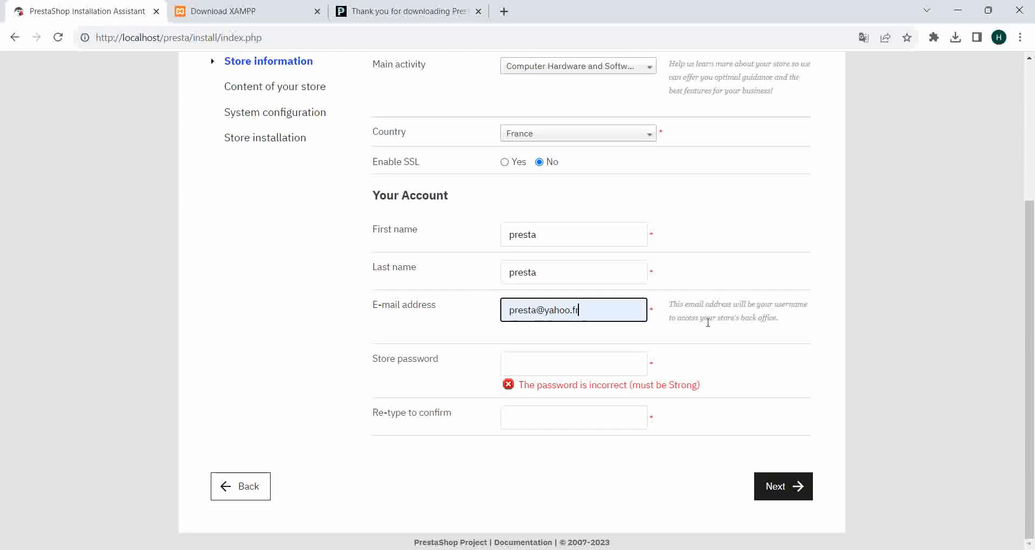
# Step: Enter a strong store password, retype it to confirm, and continue to the store content settings
pyautogui.click(538, 357)
pyautogui.write('•••••••••')
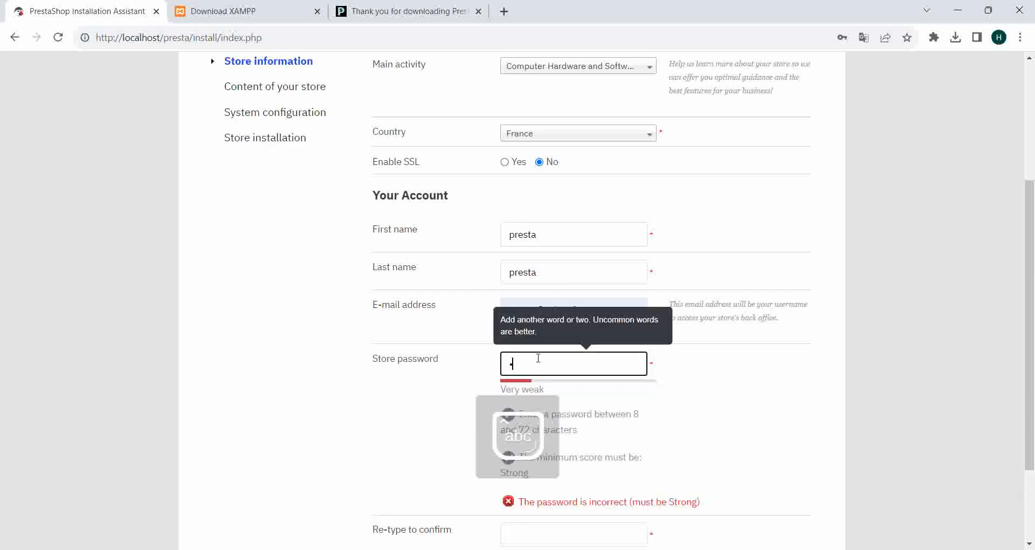
pyautogui.write('••')
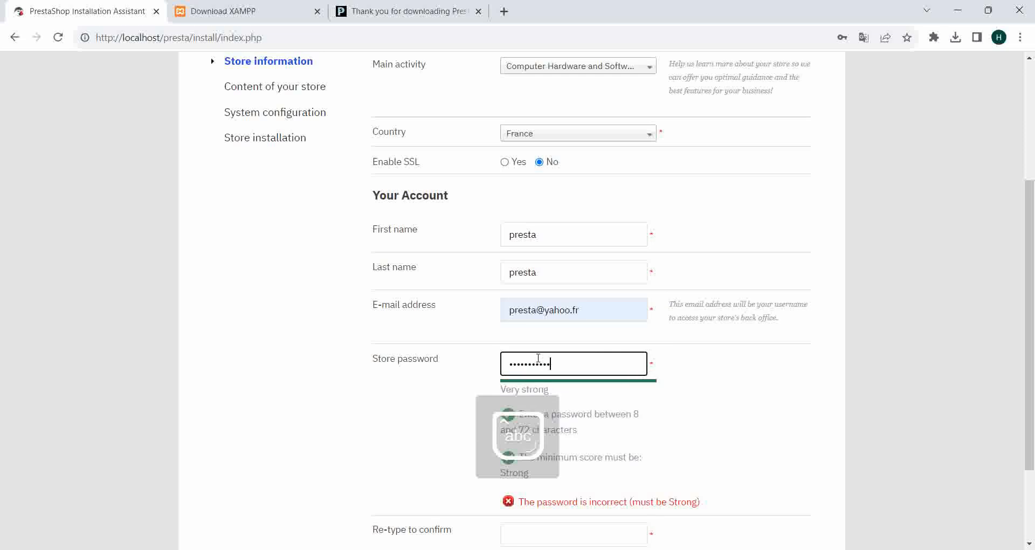
pyautogui.write('•')
pyautogui.scroll(-2, 557, 434)
pyautogui.click(551, 422)
pyautogui.press('capslock')
pyautogui.write('••••••••••••••')
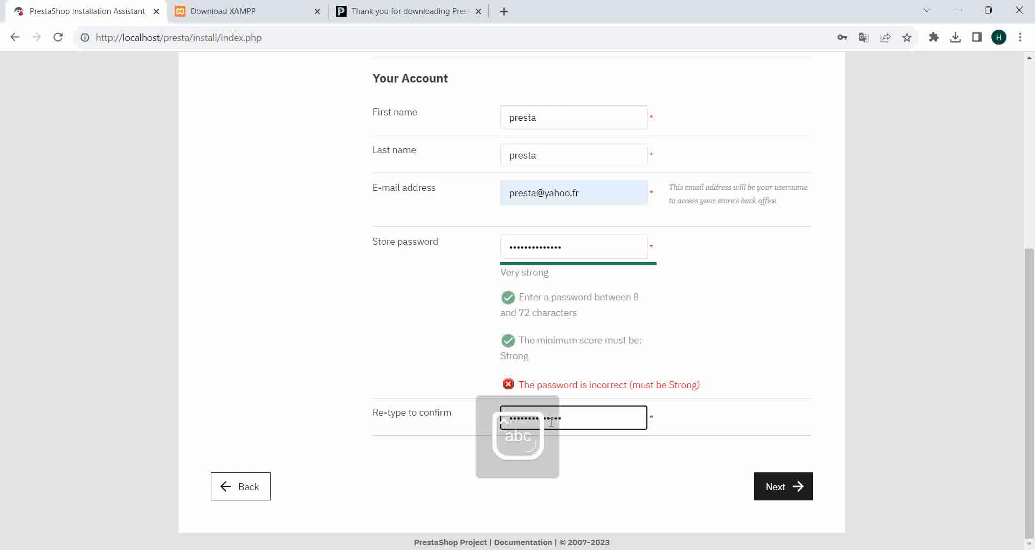
pyautogui.click(669, 487)
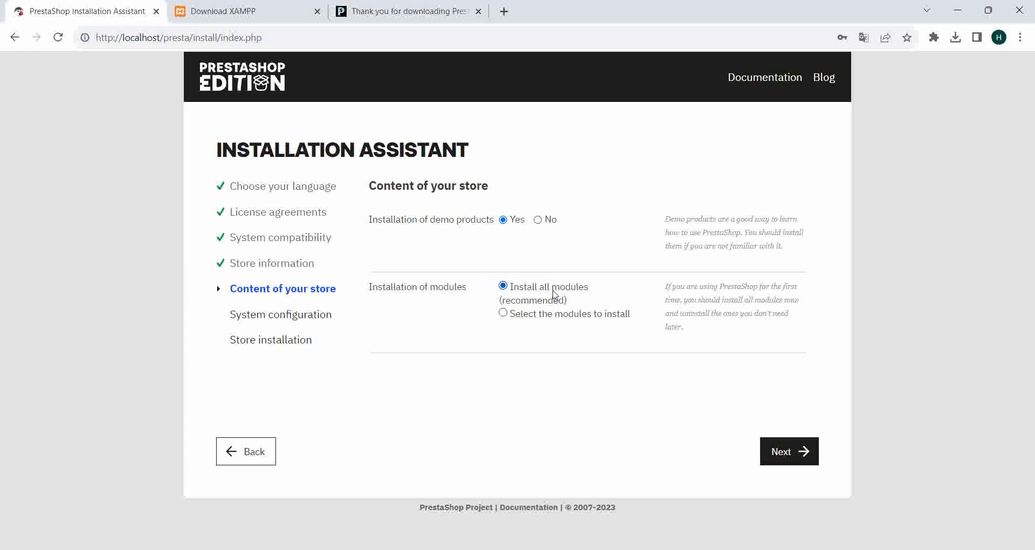
# Step: Continue with demo products and all modules selected, and clear the prefilled database name in the system configuration
pyautogui.click(771, 457)
pyautogui.scroll(-1, 536, 309)
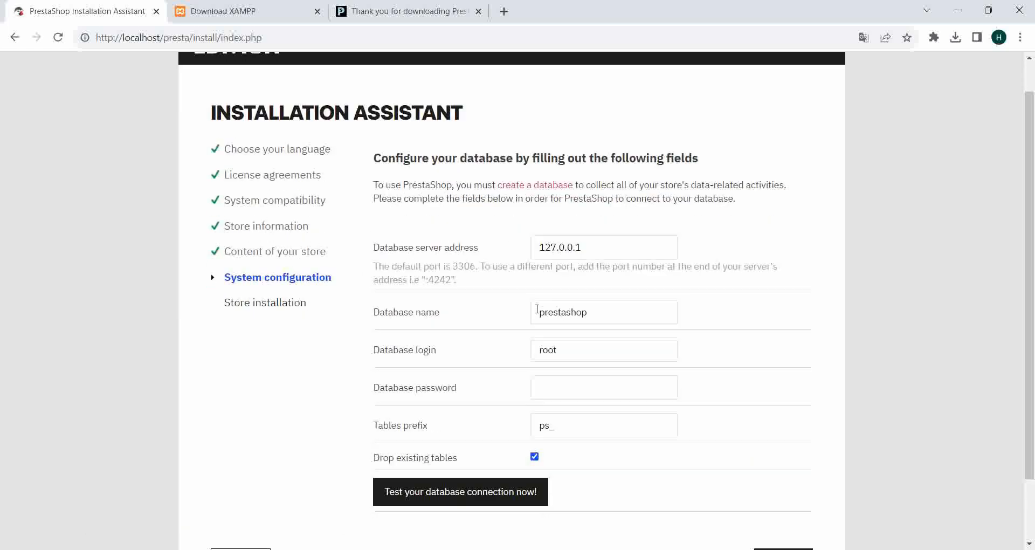
pyautogui.doubleClick(537, 309)
pyautogui.press('BackSpace')
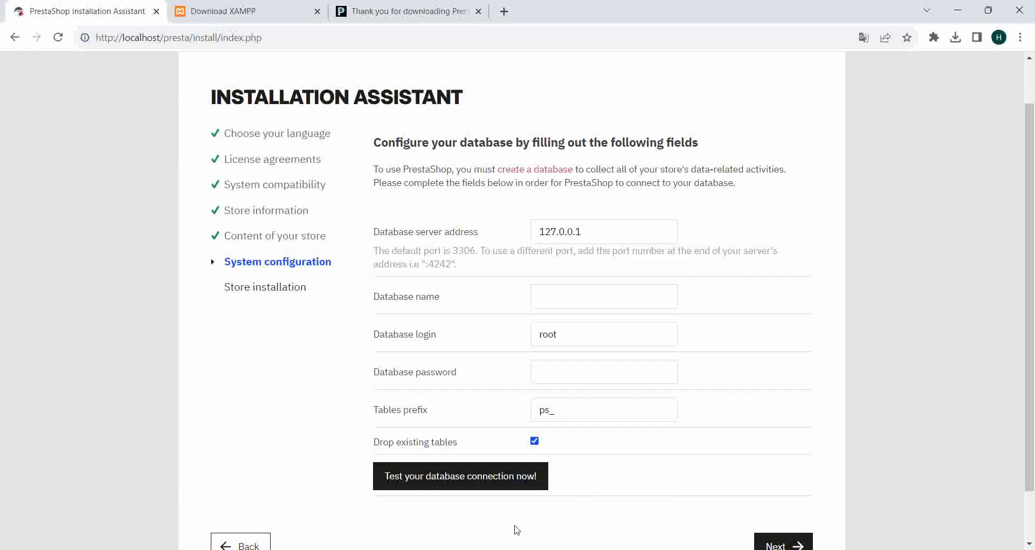
# Step: Open phpMyAdmin from XAMPP's MySQL module and create a database named presta with the utf8mb4_general_ci collation
pyautogui.click(517, 549)
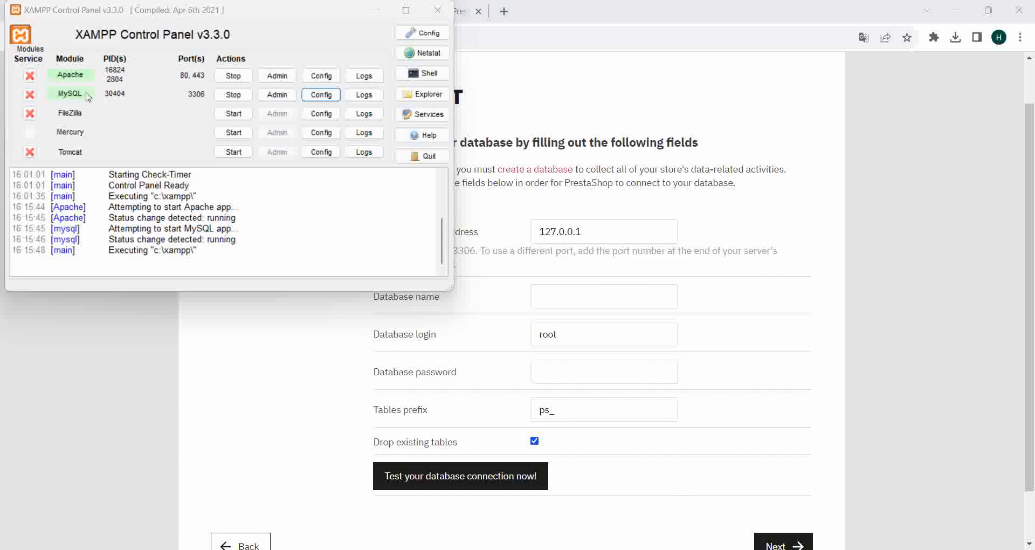
pyautogui.click(268, 95)
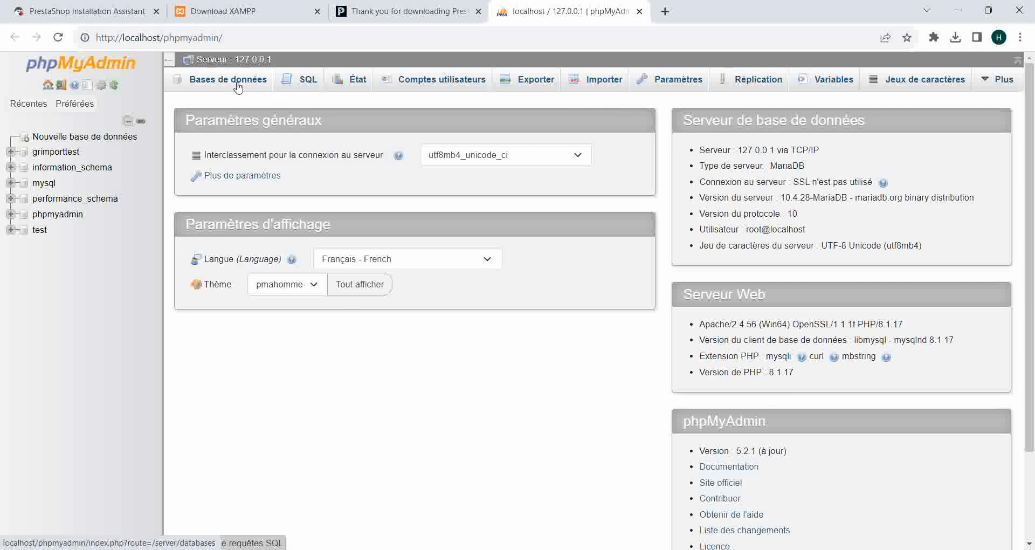
pyautogui.click(238, 85)
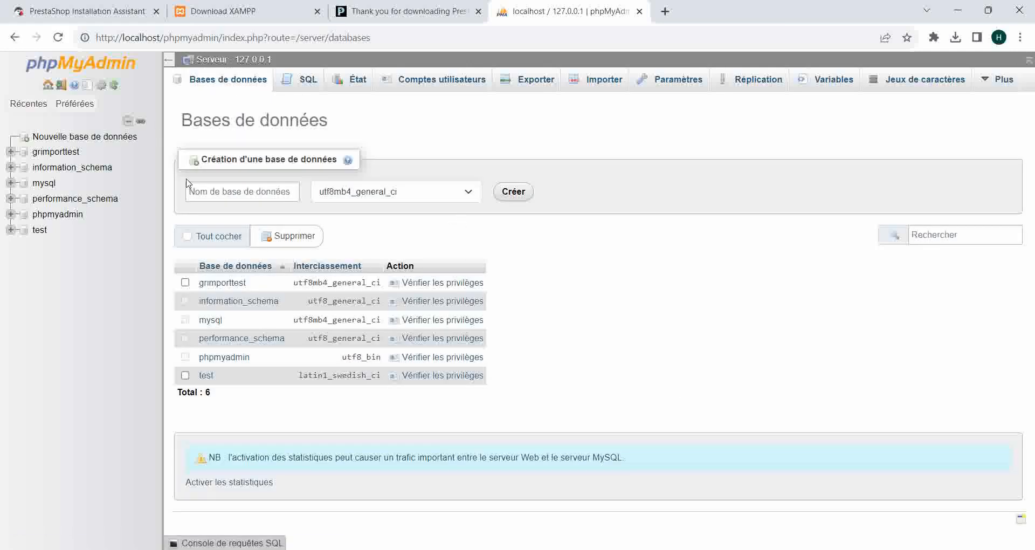
pyautogui.click(204, 188)
pyautogui.write('pr')
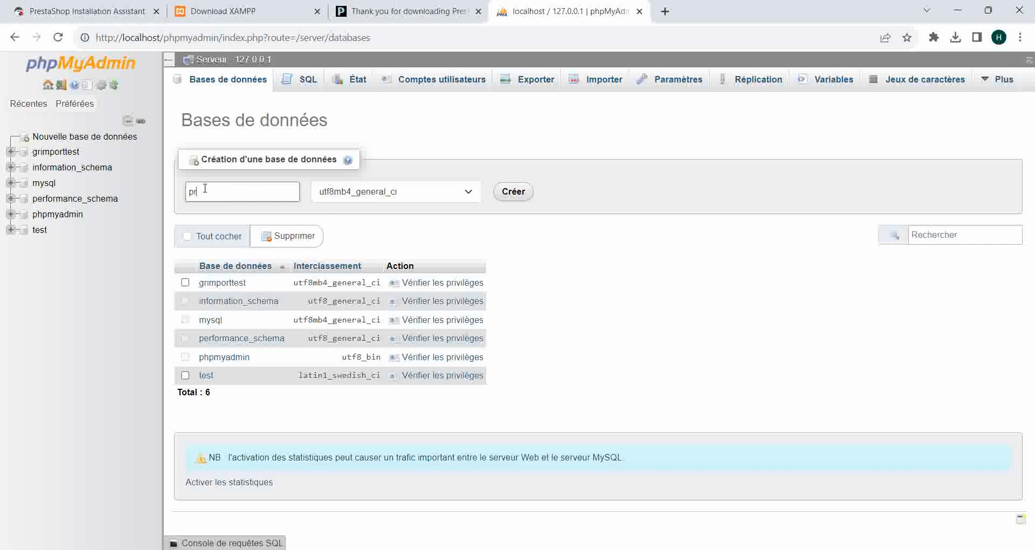
pyautogui.write('esta')
pyautogui.click(513, 192)
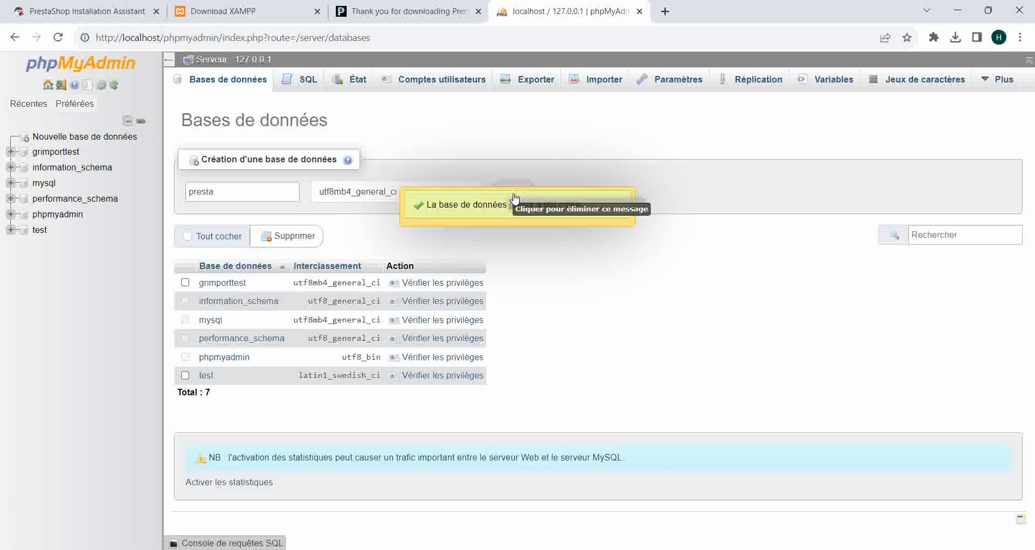
pyautogui.click(223, 192)
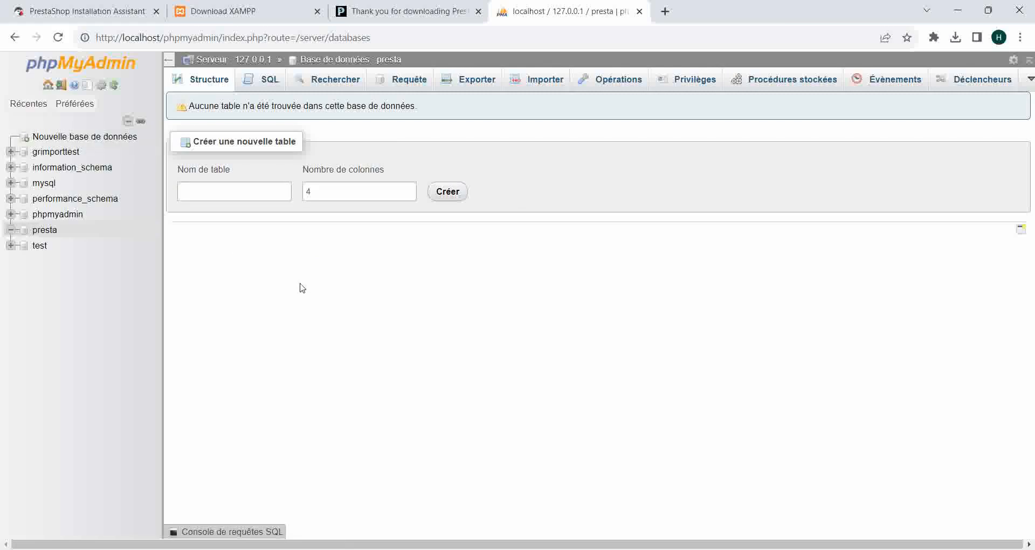
# Step: Close phpMyAdmin and set the installer's database name to presta
pyautogui.hotkey('ctrl', 'w')
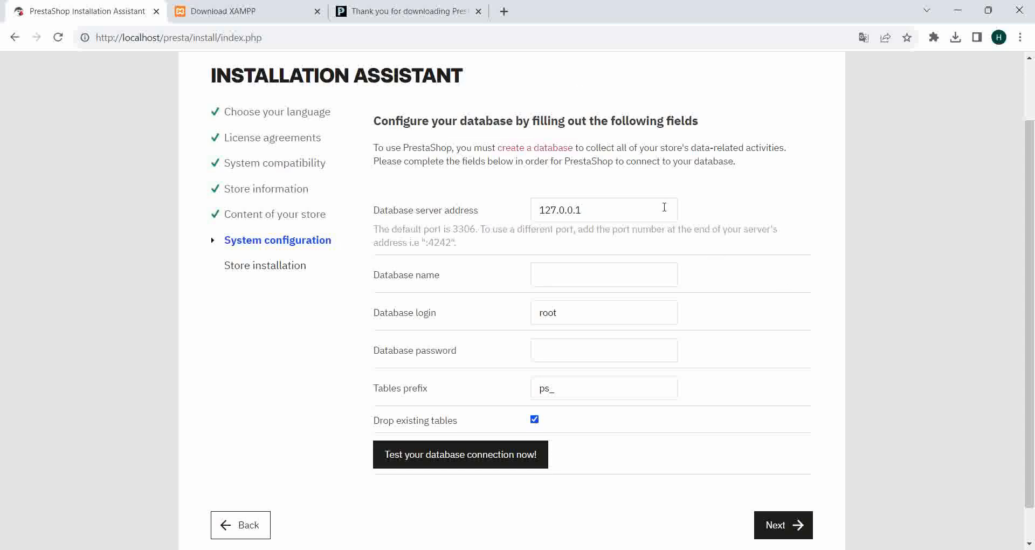
pyautogui.click(585, 270)
pyautogui.write('pr')
pyautogui.write('z')
pyautogui.write('sta')
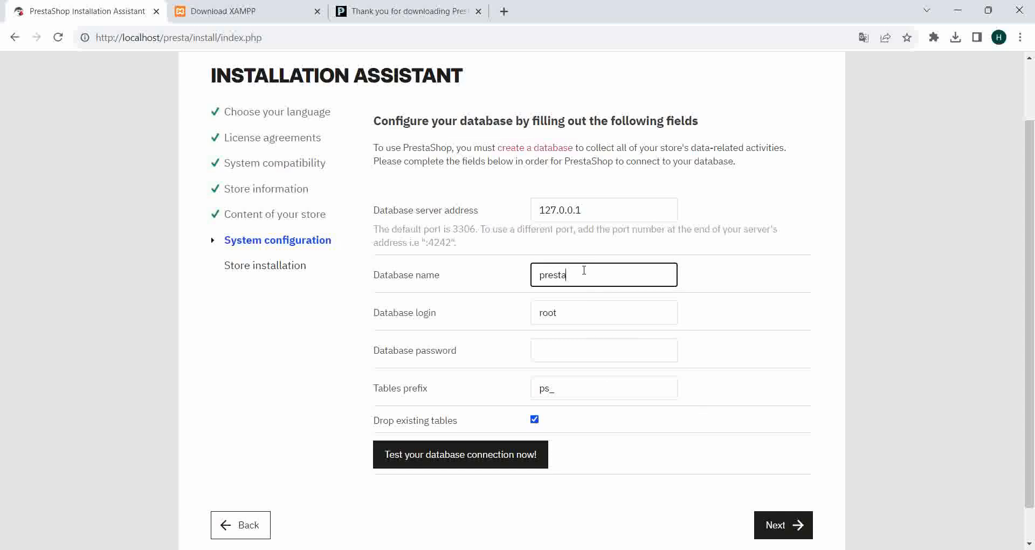
# Step: Test the database connection with the presta database and root login, and proceed to the store installation
pyautogui.click(721, 319)
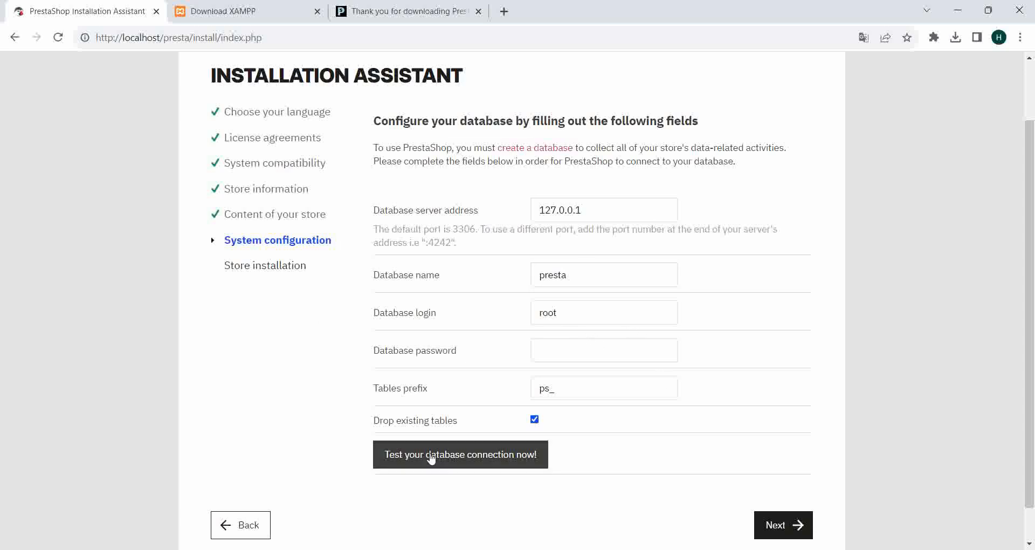
pyautogui.scroll(-1, 429, 460)
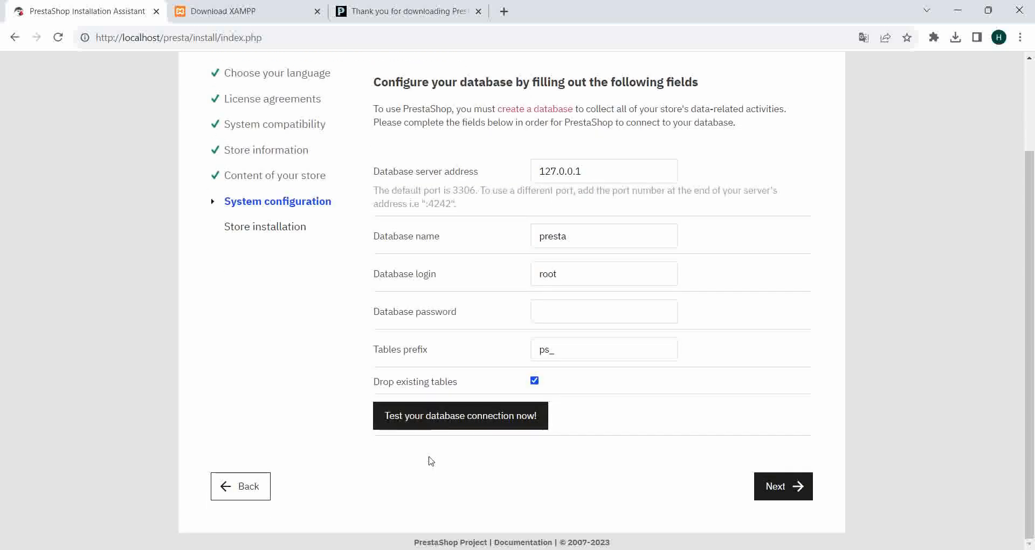
pyautogui.click(428, 423)
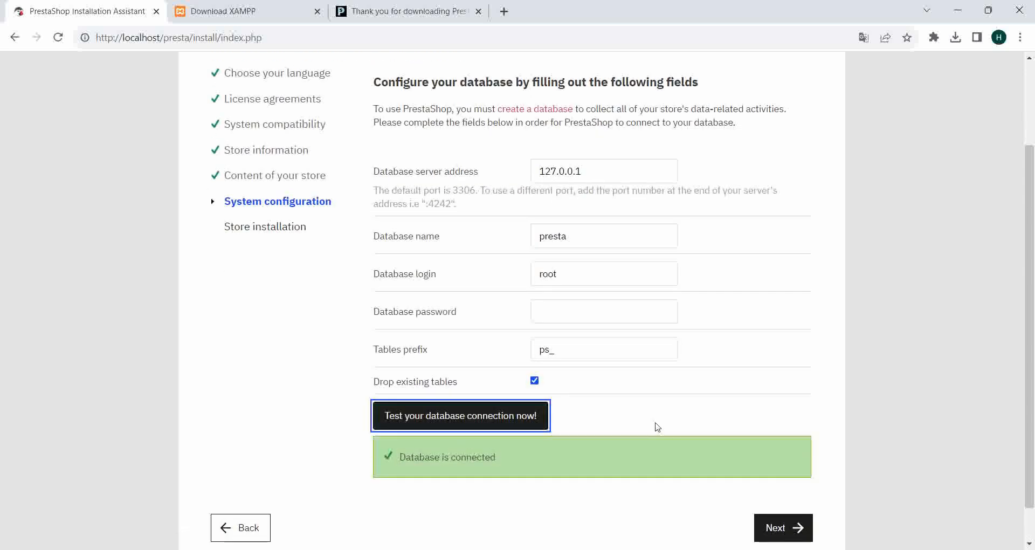
pyautogui.scroll(-1, 658, 428)
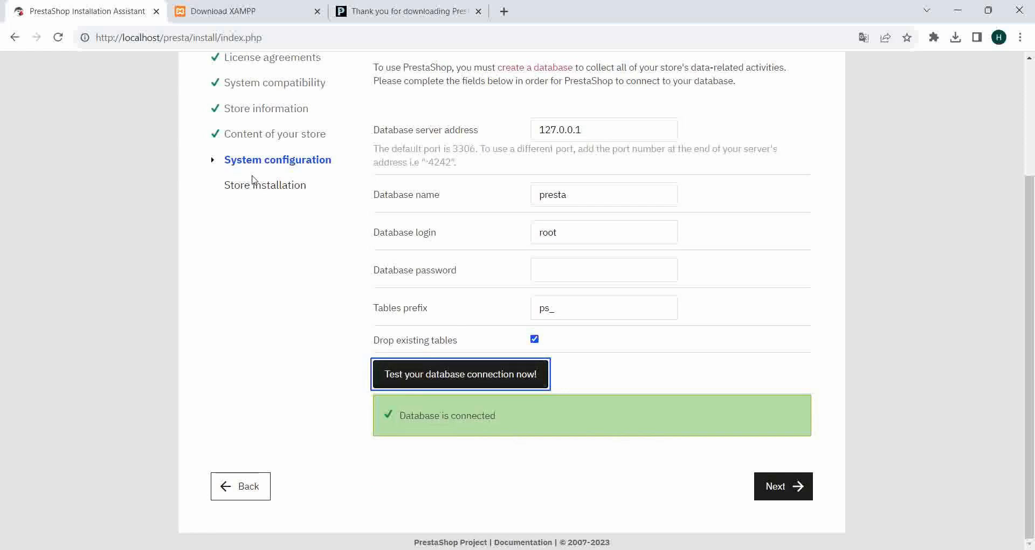
pyautogui.click(779, 489)
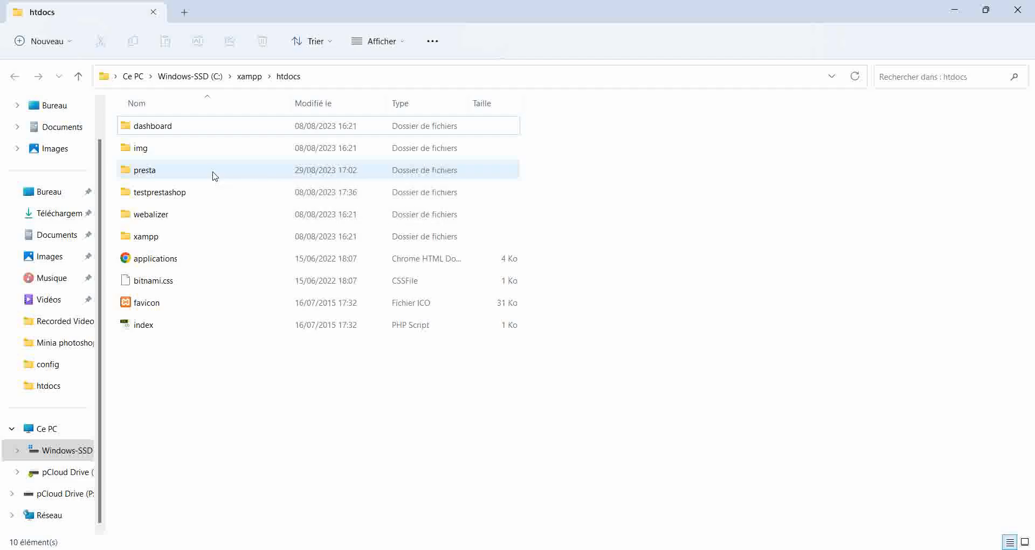
# Step: Open defines.inc from the presta config folder and set _PS_MODE_DEV_ to true
pyautogui.doubleClick(215, 175)
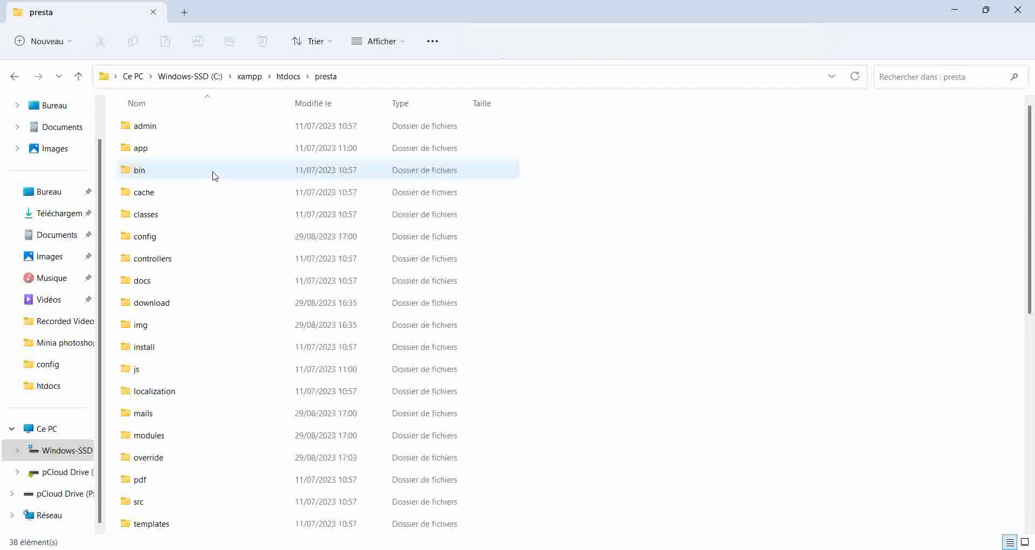
pyautogui.doubleClick(222, 241)
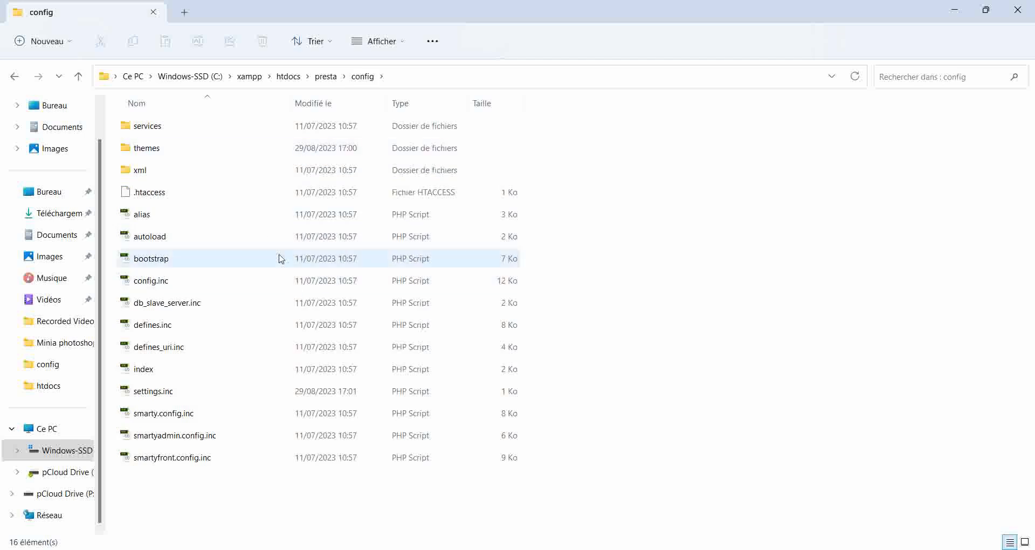
pyautogui.doubleClick(212, 332)
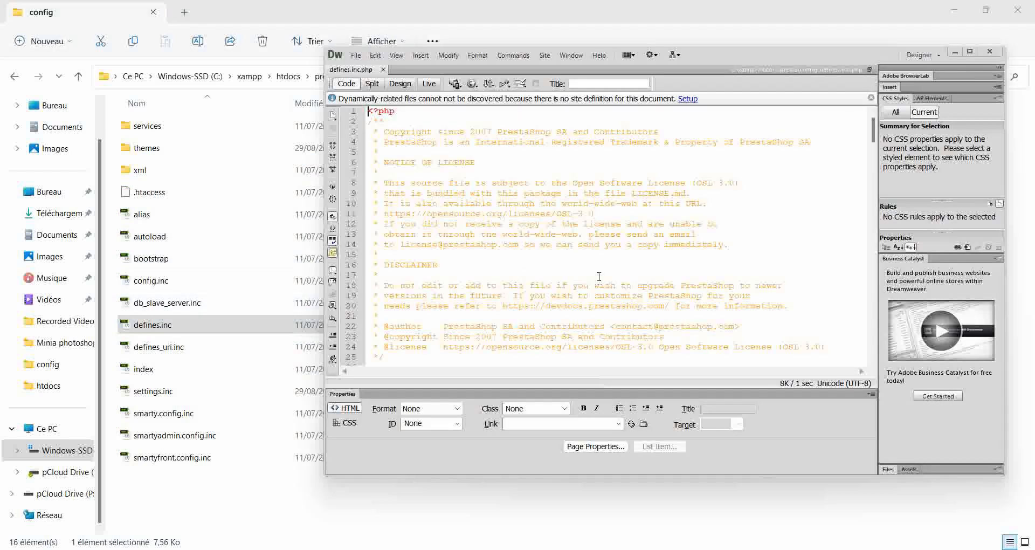
pyautogui.scroll(-4, 612, 294)
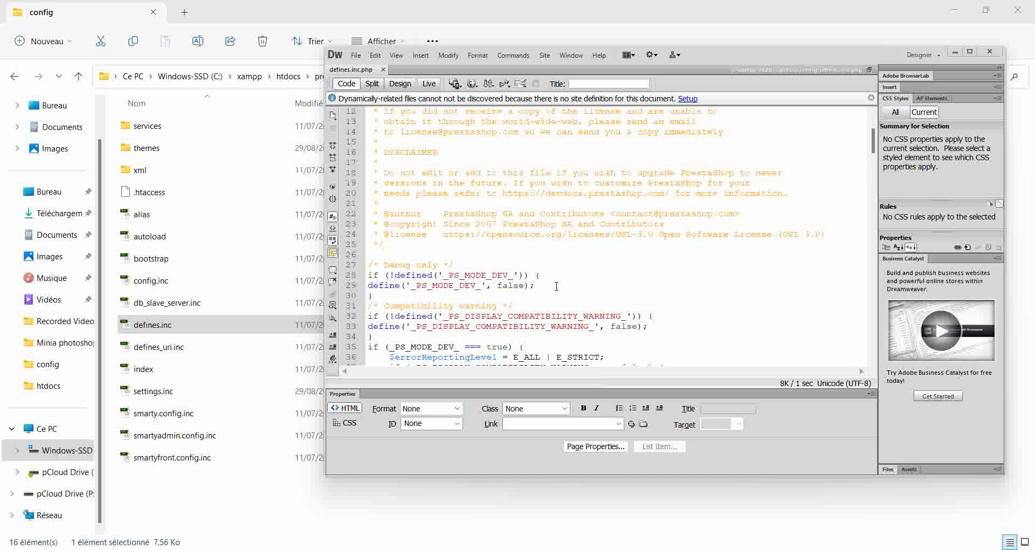
pyautogui.doubleClick(514, 286)
pyautogui.write('true')
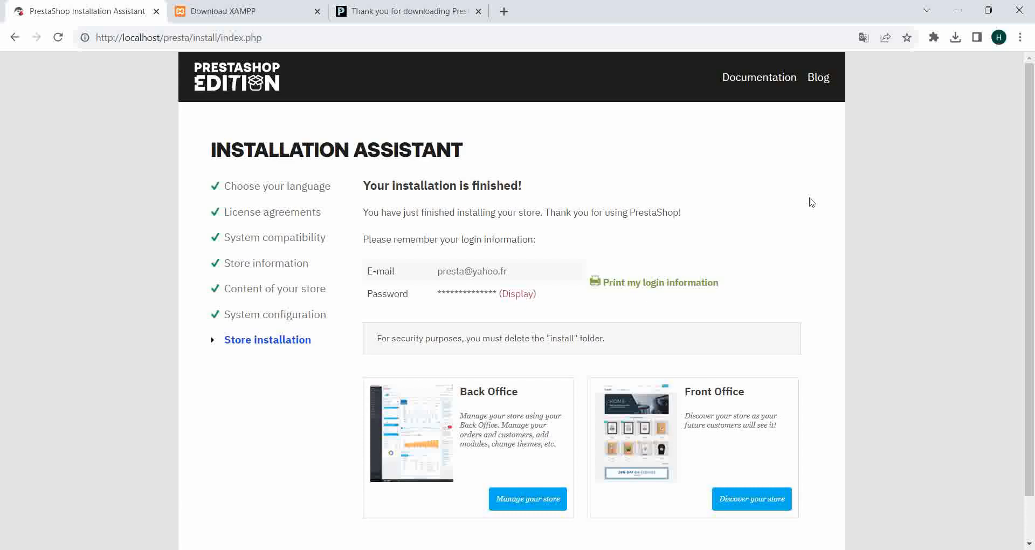
# Step: Delete the install folder from C:\xampp\htdocs\presta
pyautogui.scroll(-1, 848, 241)
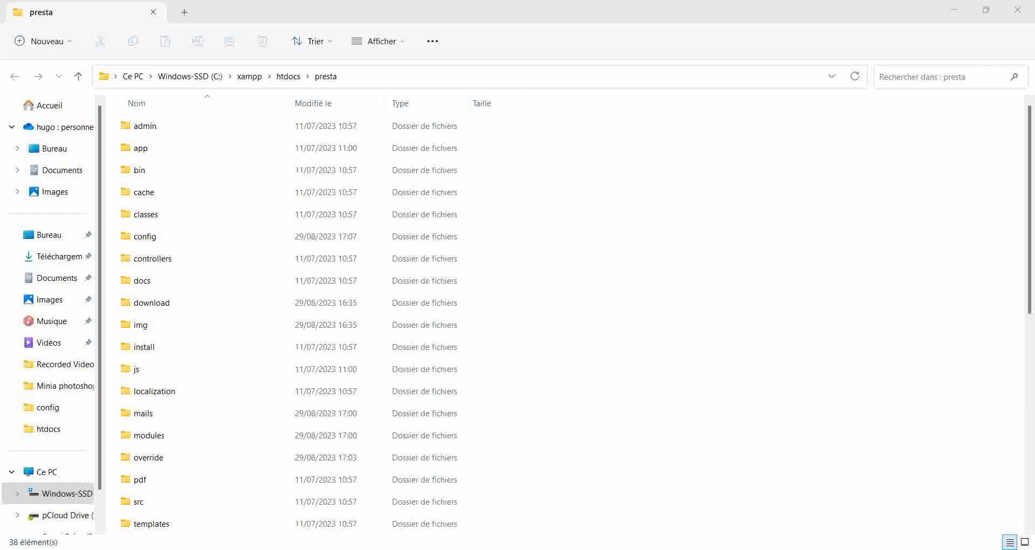
pyautogui.rightClick(211, 352)
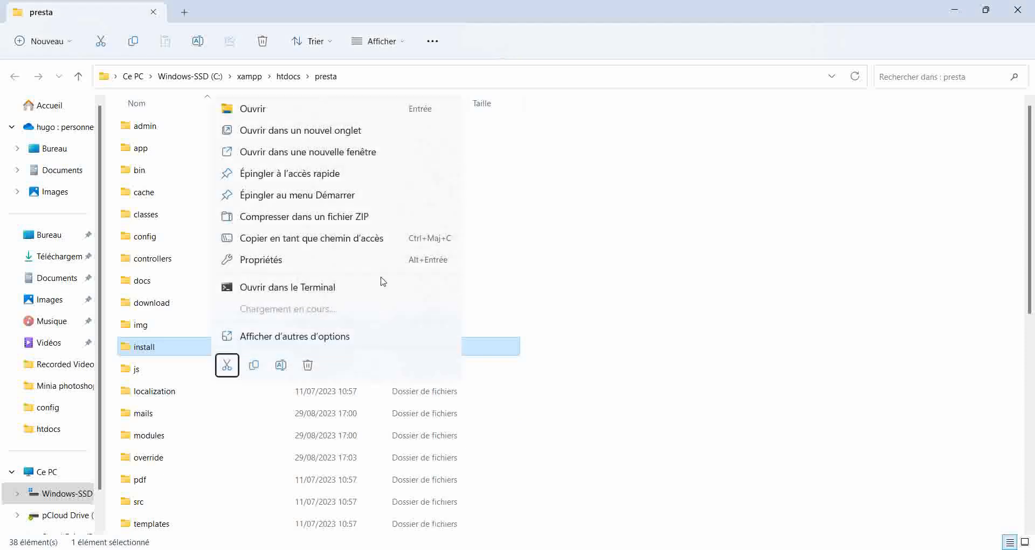
pyautogui.click(308, 365)
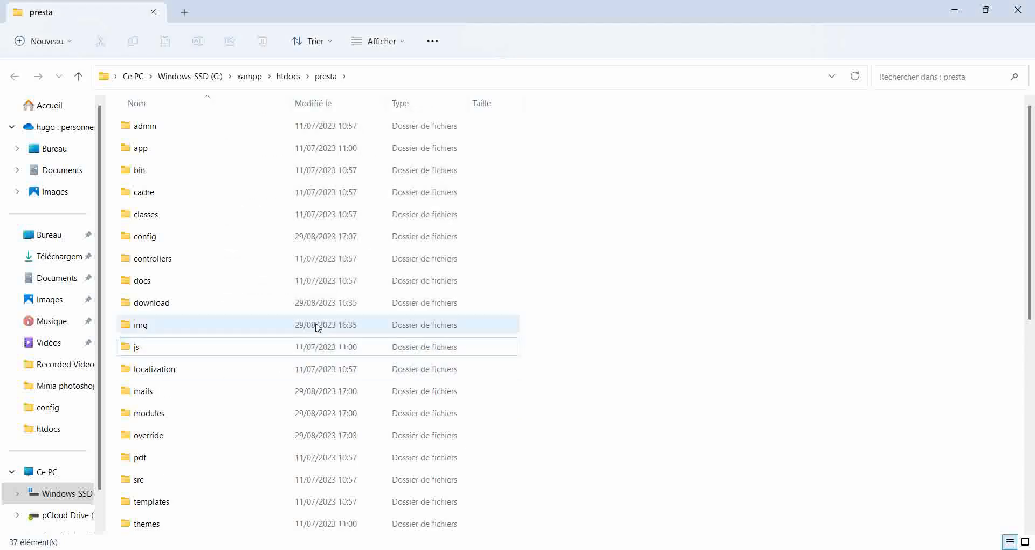
# Step: Rename the admin folder inside presta by appending the owner's first name to admin
pyautogui.click(225, 125)
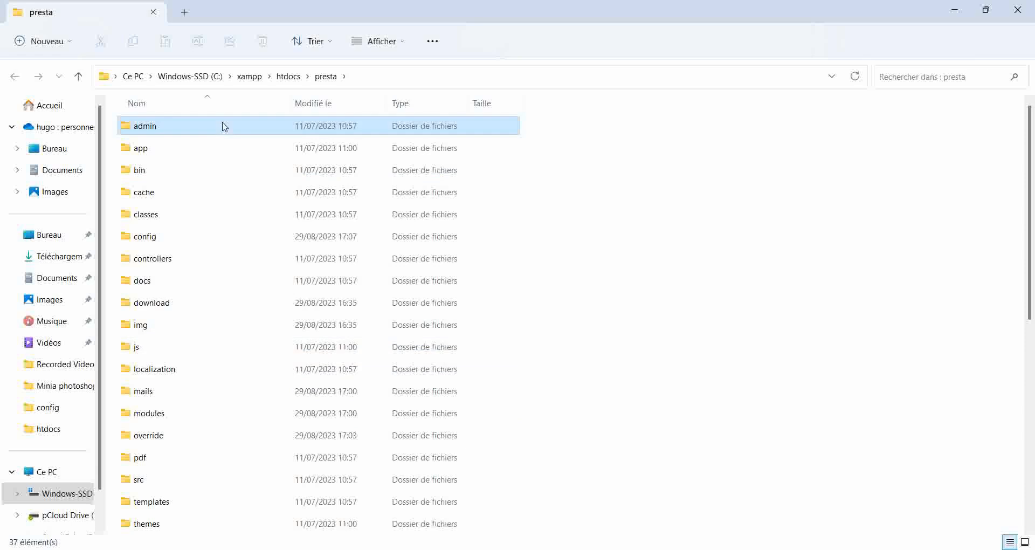
pyautogui.rightClick(219, 128)
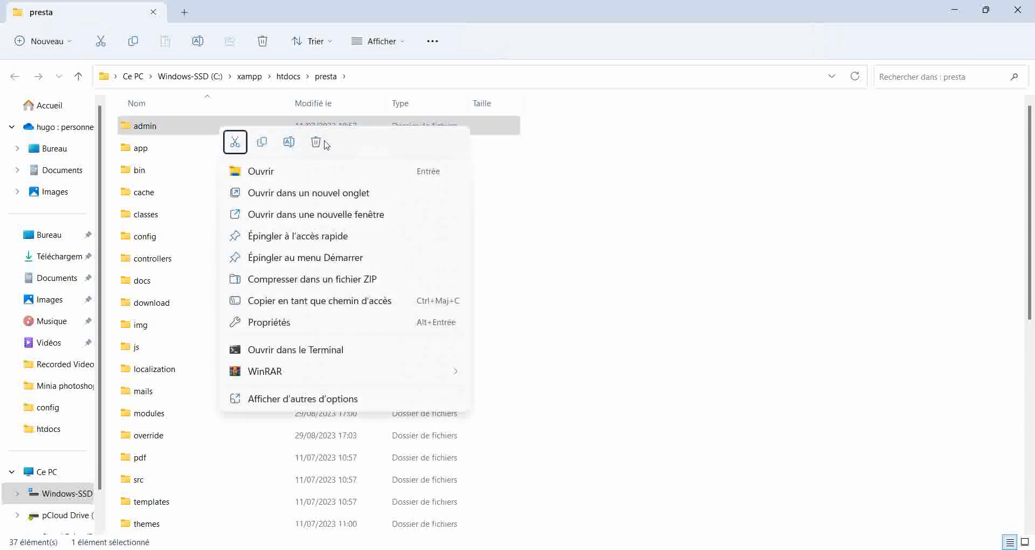
pyautogui.click(289, 142)
pyautogui.click(171, 125)
pyautogui.write('hugo')
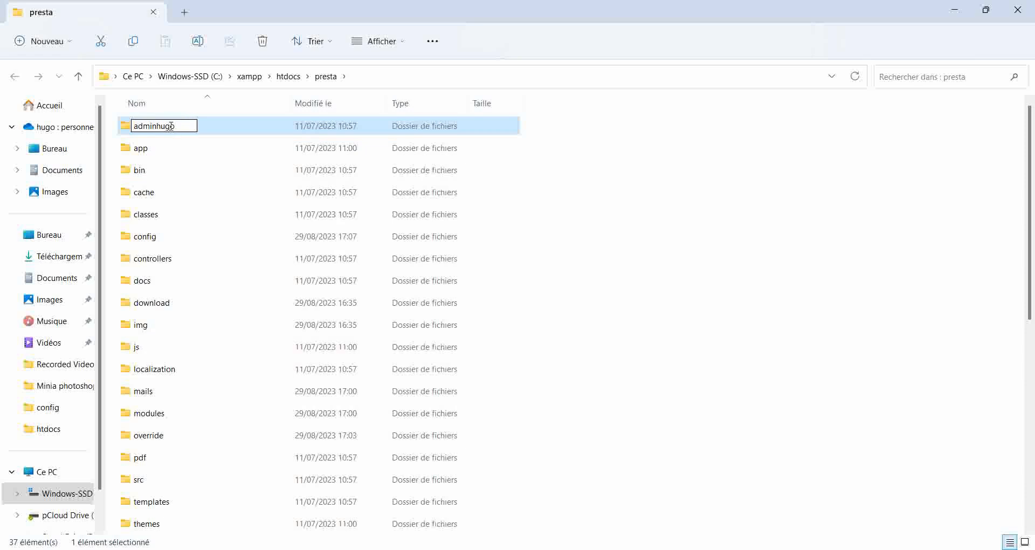
pyautogui.press('Return')
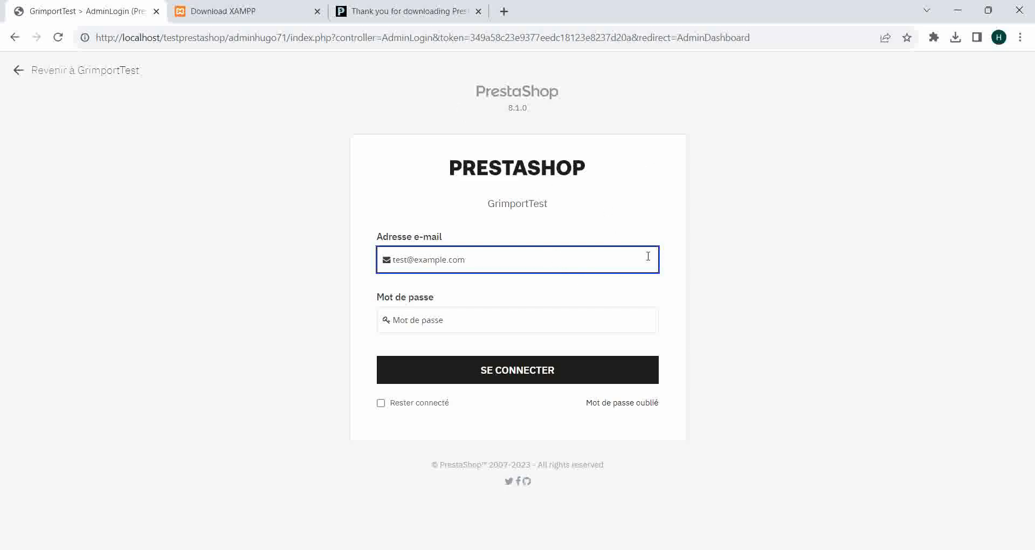
# Step: Sign in to the GrimportTest store's back office with the account e-mail and password
pyautogui.click(505, 256)
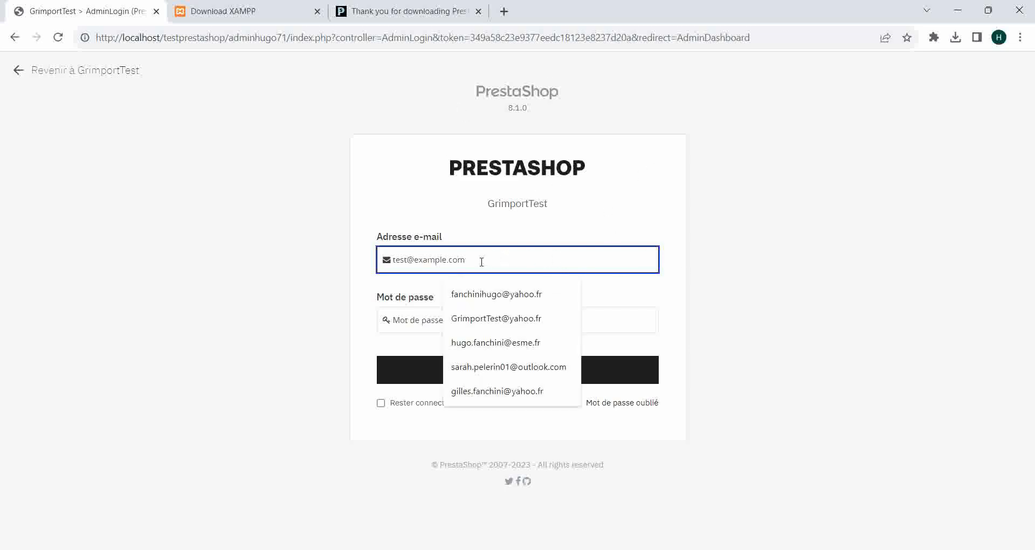
pyautogui.click(531, 327)
pyautogui.click(512, 324)
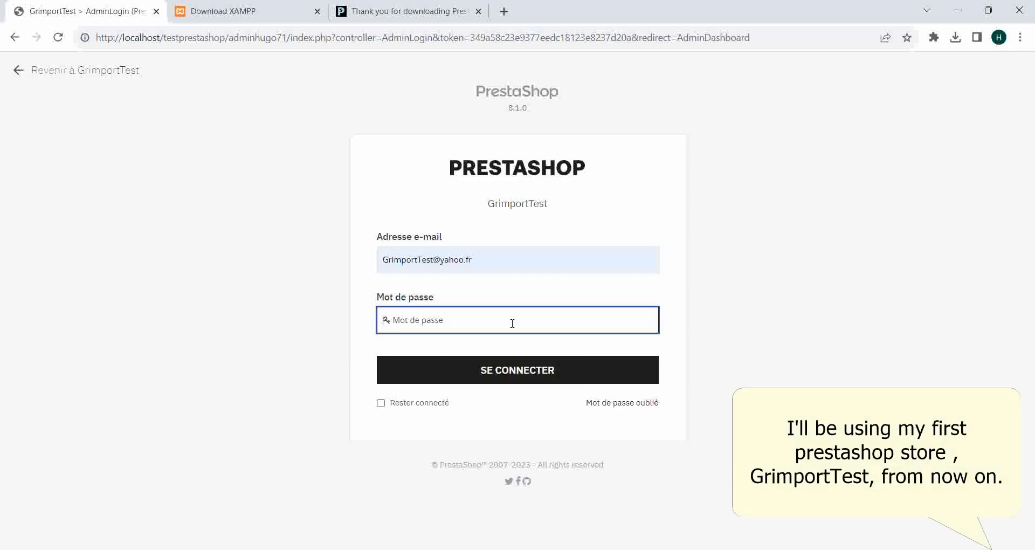
pyautogui.write('********')
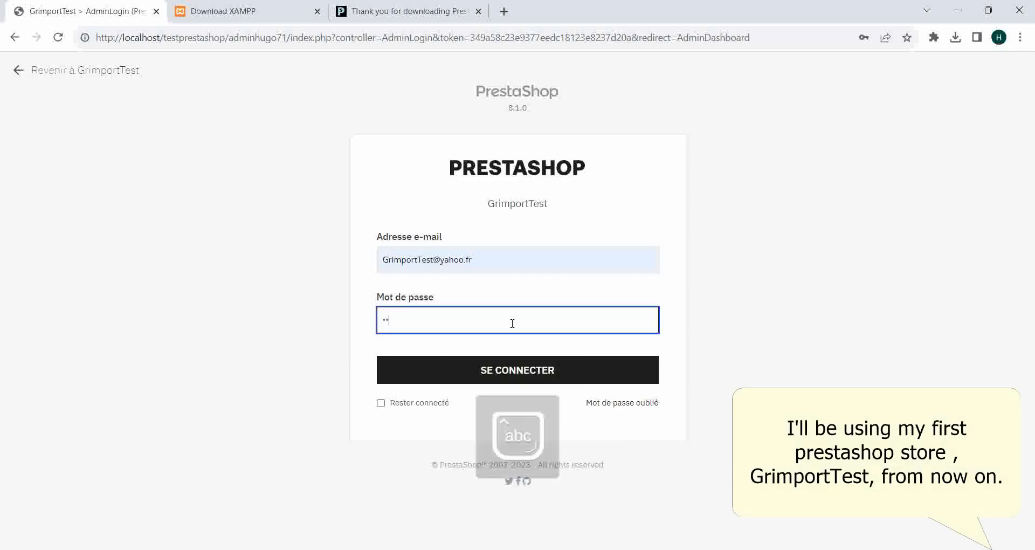
pyautogui.press('capslock')
pyautogui.write('****')
pyautogui.press('Return')
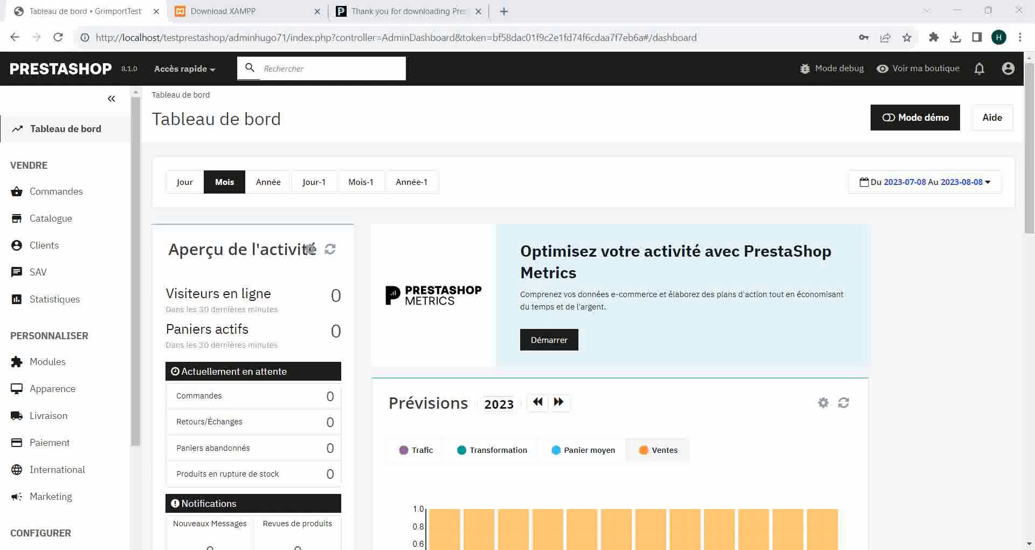
# Step: Go to the module manager and open the configuration of the Catalog Importer, Scraper and Crawler module
pyautogui.click(63, 366)
pyautogui.click(58, 421)
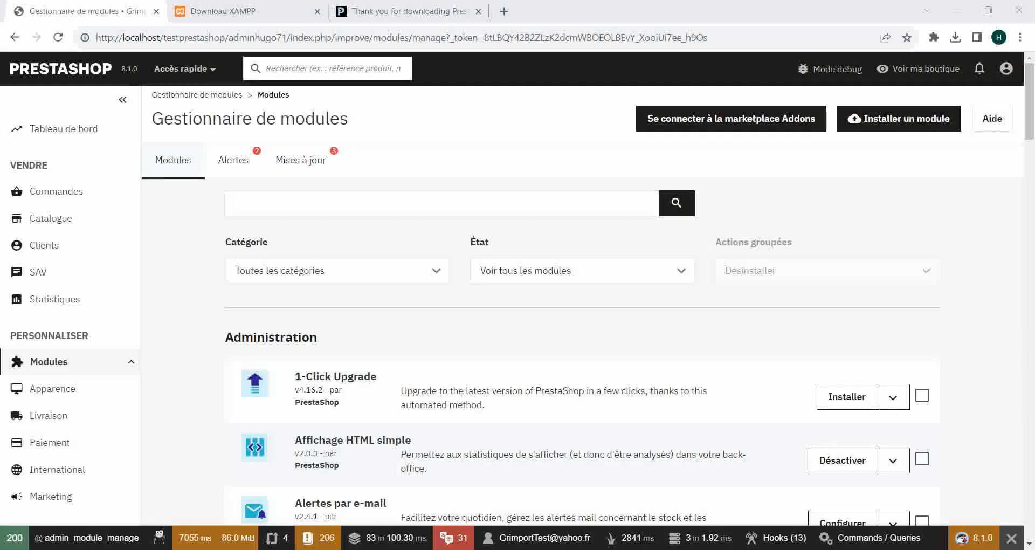
pyautogui.click(883, 130)
pyautogui.scroll(-5, 531, 397)
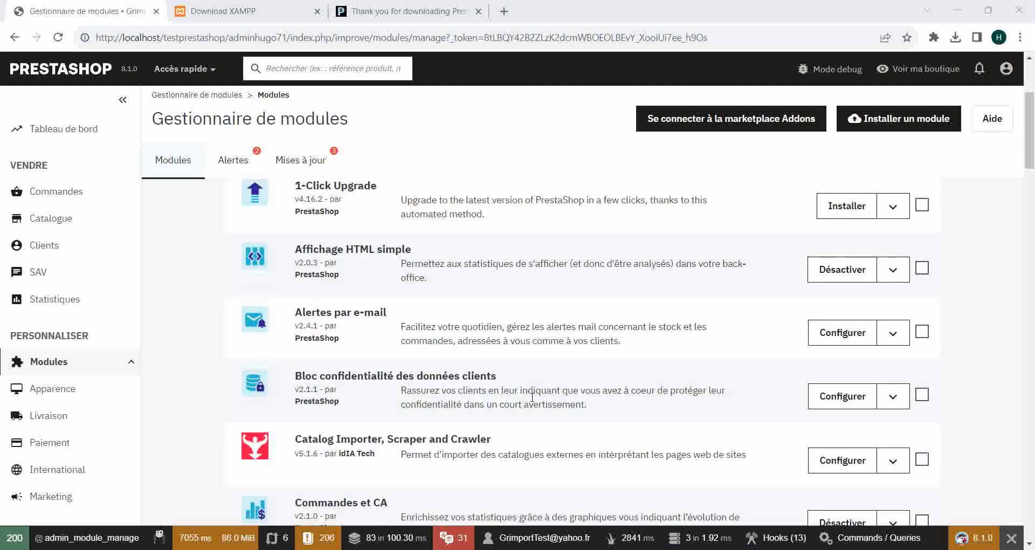
pyautogui.click(815, 397)
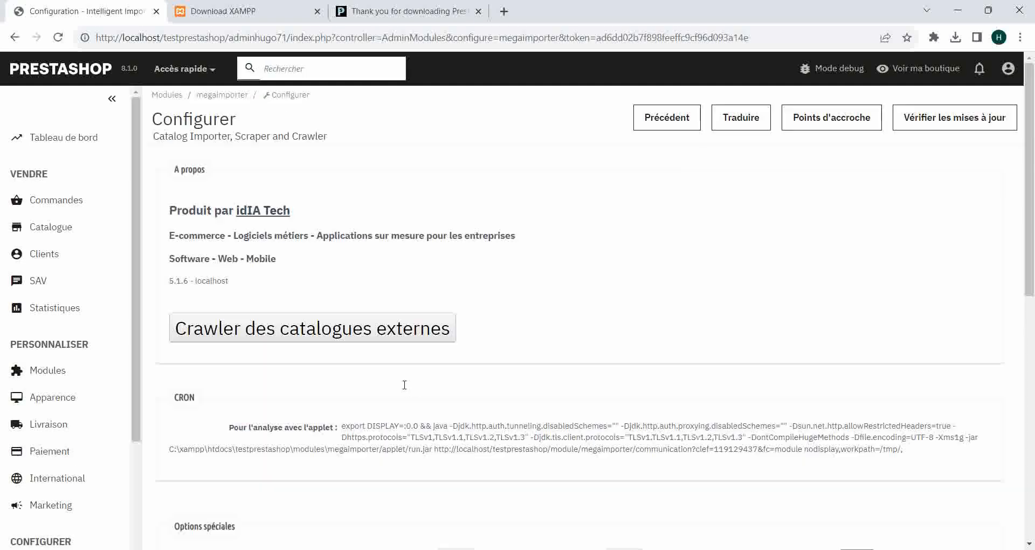
# Step: Request the store's interface file for the Grimport Developer and open it from Téléchargements in the Grimport script editor
pyautogui.scroll(-5, 543, 419)
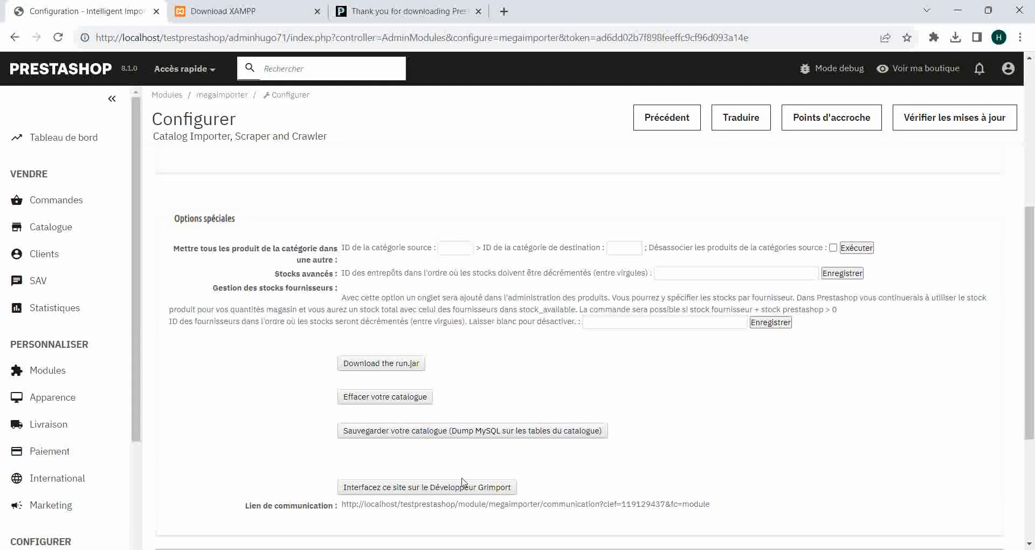
pyautogui.click(424, 487)
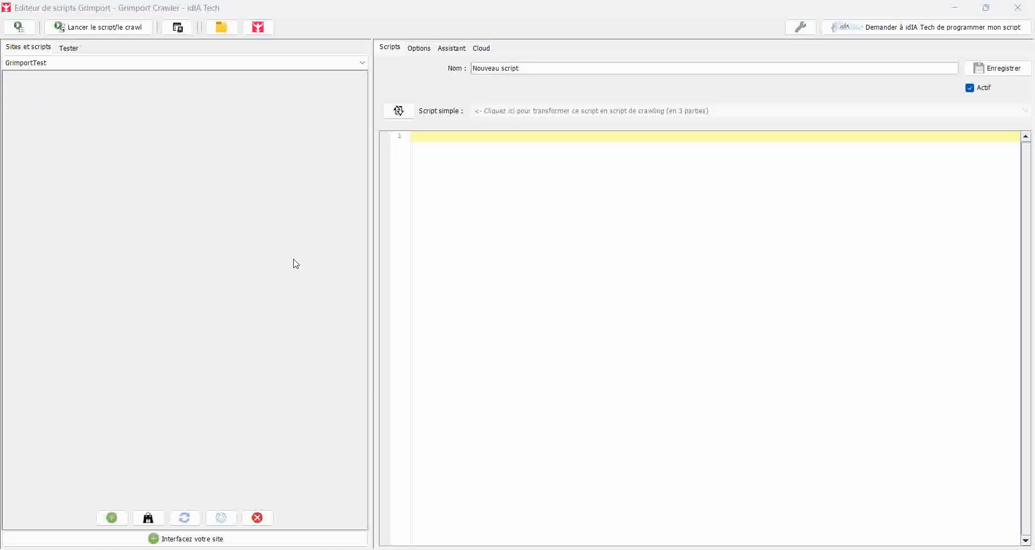
pyautogui.click(260, 29)
pyautogui.click(347, 251)
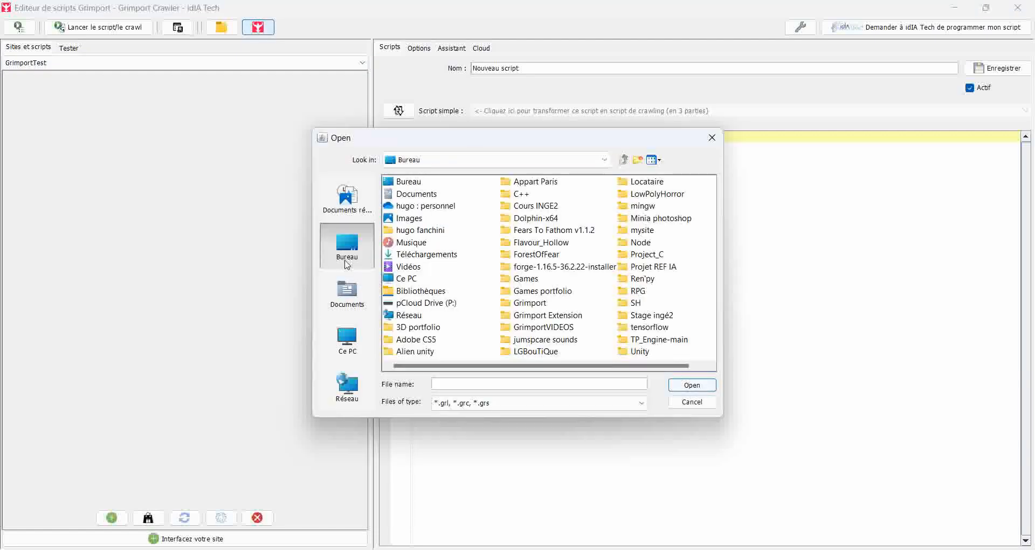
pyautogui.doubleClick(416, 258)
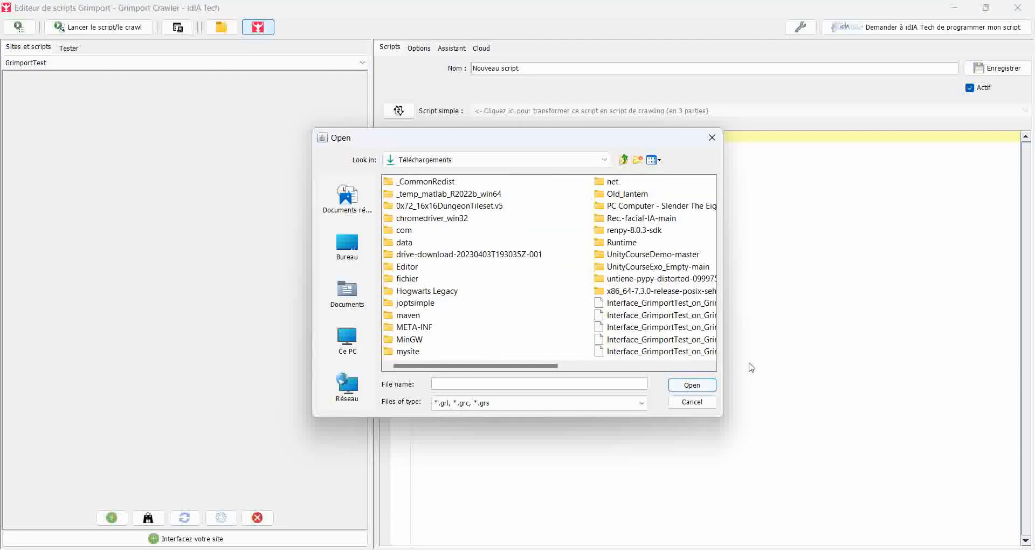
pyautogui.doubleClick(682, 303)
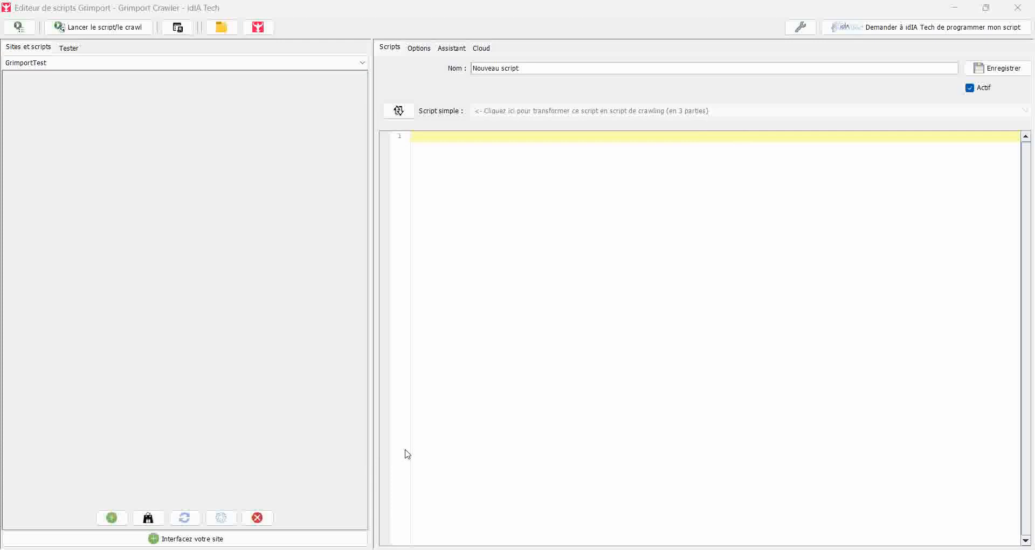
# Step: Open Grimport's form for interfacing a site, then return to the PrestaShop module configuration and select the complete communication link
pyautogui.click(163, 541)
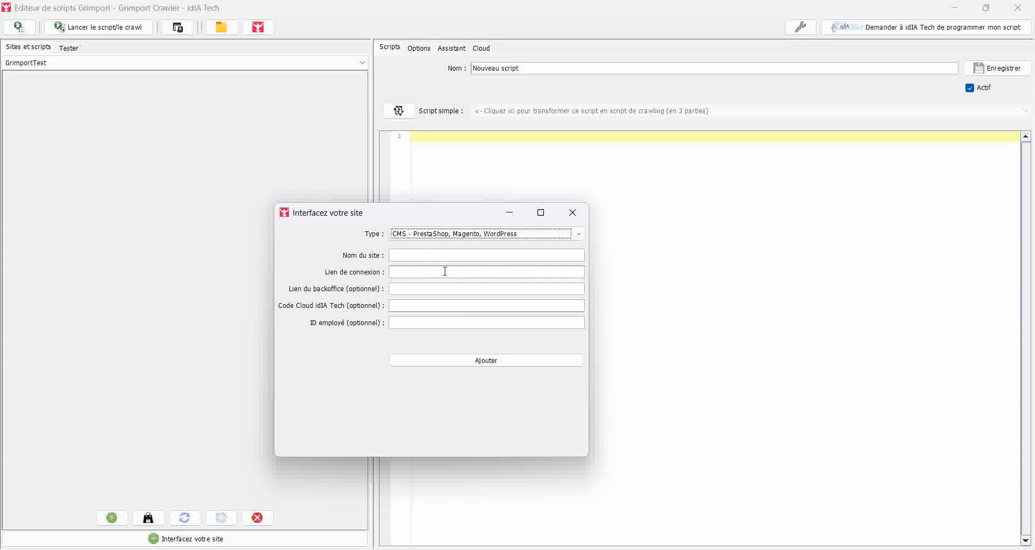
pyautogui.click(531, 549)
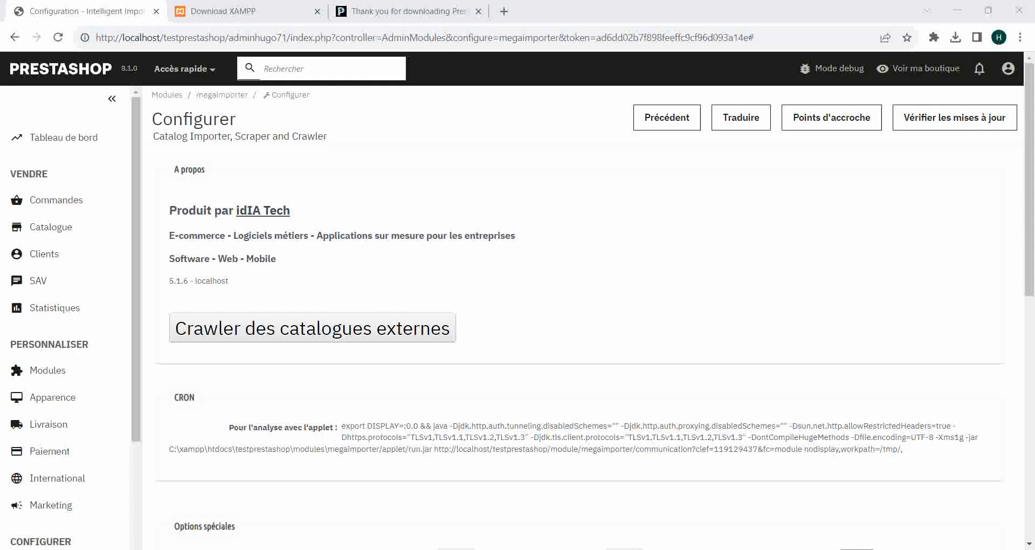
pyautogui.scroll(-10, 614, 377)
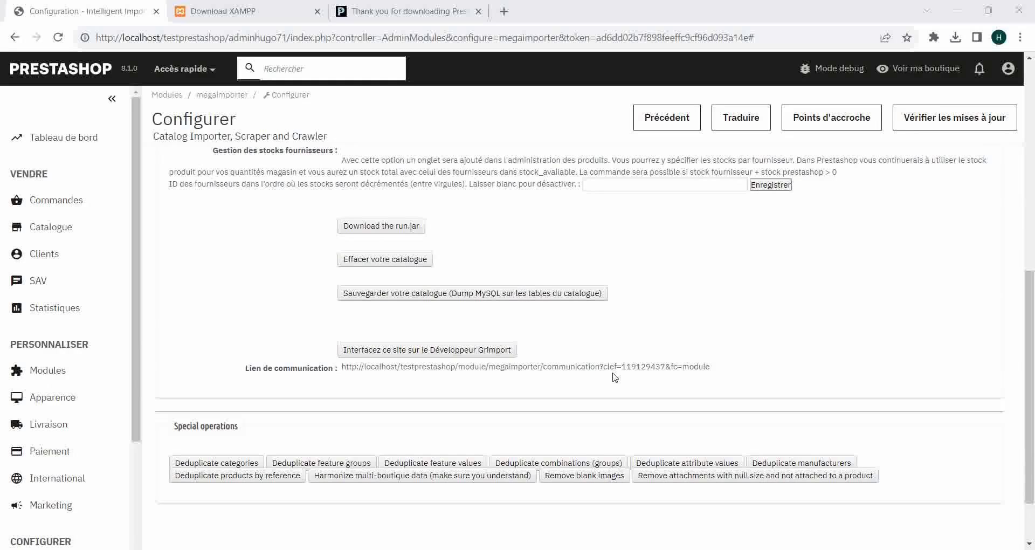
pyautogui.click(341, 343)
pyautogui.moveTo(342, 343); pyautogui.dragTo(710, 344)
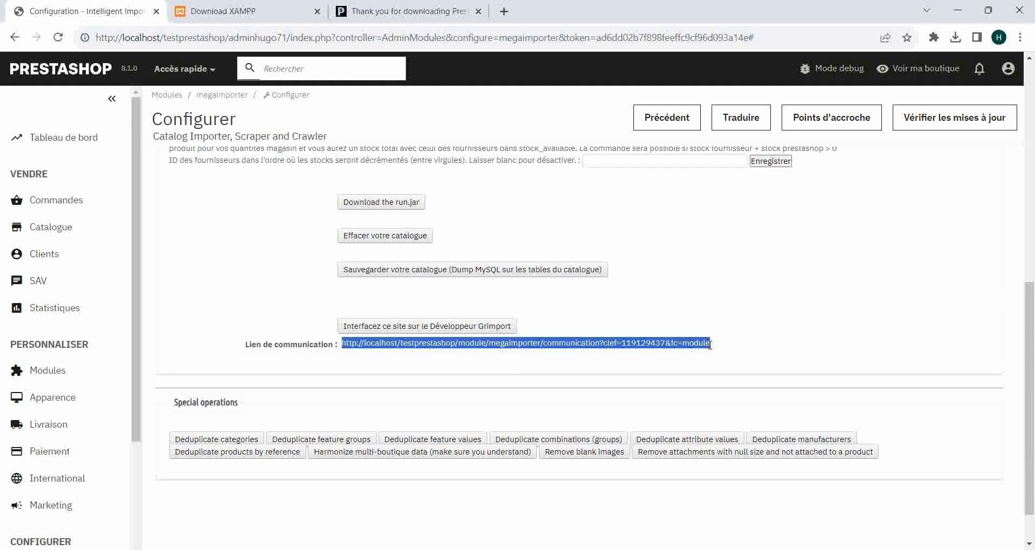